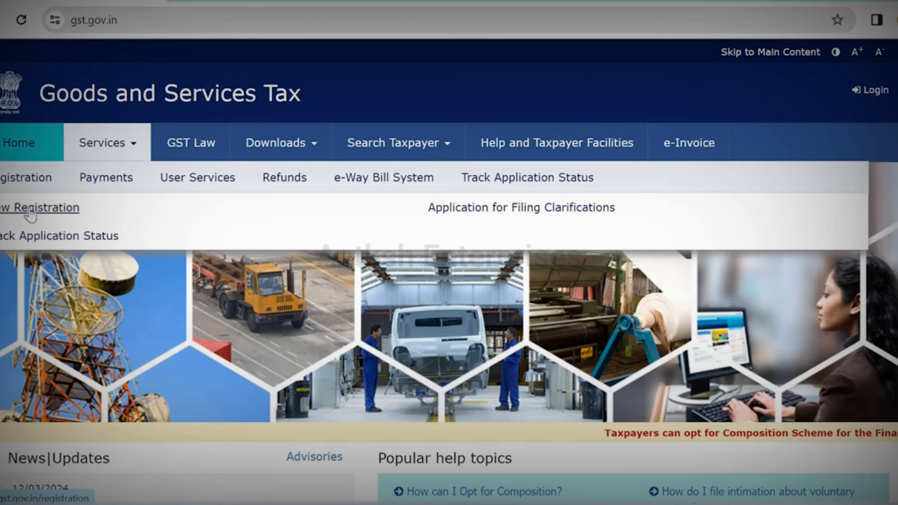
Step: Open the New Registration form and expand the 'I am a' applicant-type list
{"action": "left_click", "coordinate": [30, 208]}
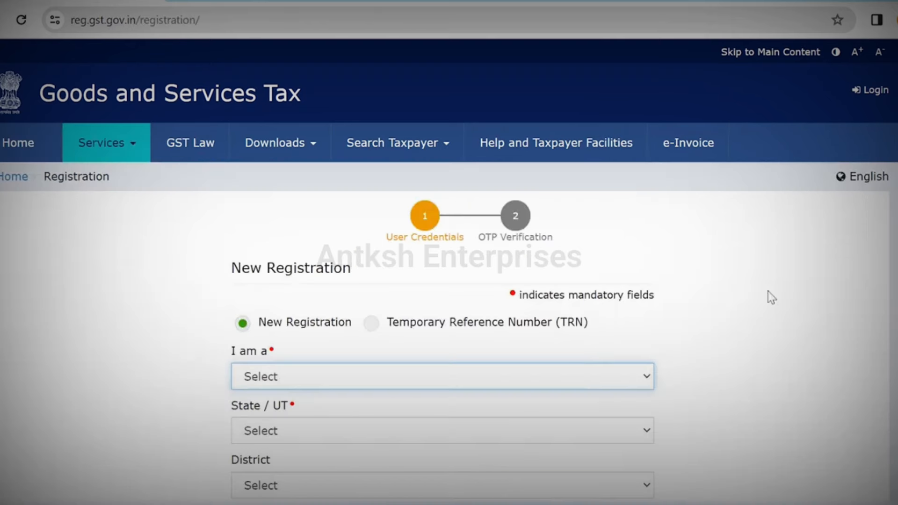
{"action": "scroll", "coordinate": [574, 209], "scroll_direction": "down", "scroll_amount": 4}
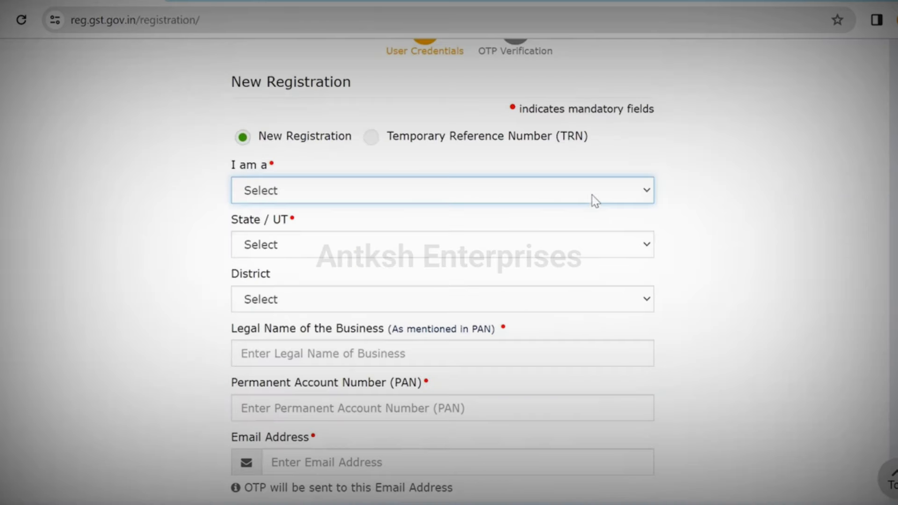
{"action": "left_click", "coordinate": [591, 195]}
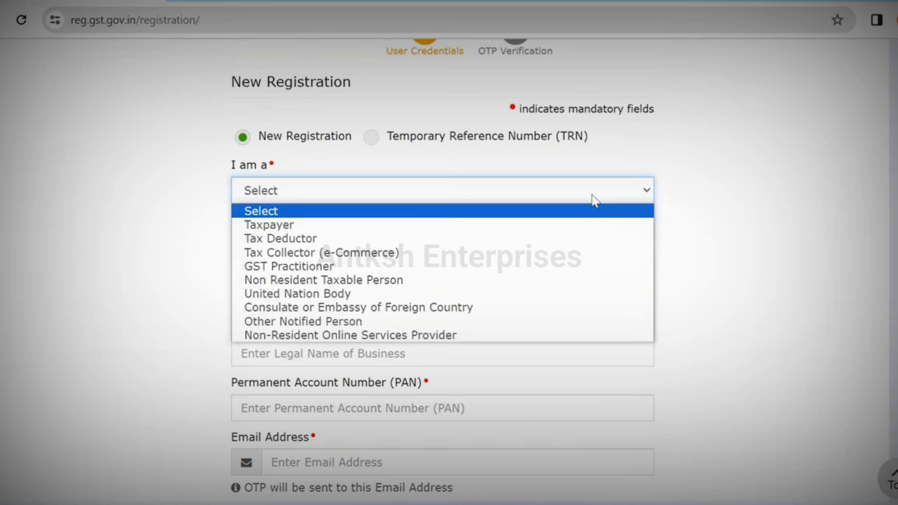
Step: Choose Taxpayer as applicant type, Delhi as state and North West Delhi as district
{"action": "left_click", "coordinate": [594, 229]}
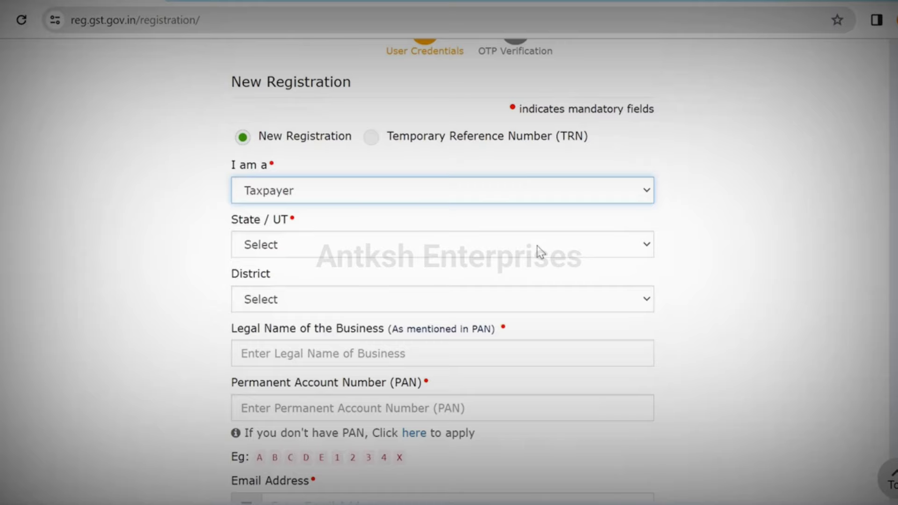
{"action": "left_click", "coordinate": [540, 251]}
{"action": "left_click", "coordinate": [573, 221]}
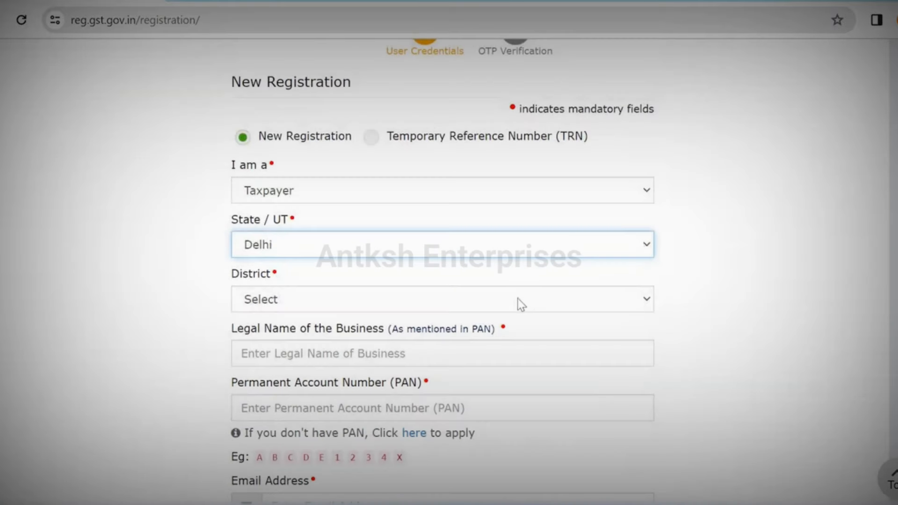
{"action": "left_click", "coordinate": [522, 305]}
{"action": "left_click", "coordinate": [571, 400]}
{"action": "scroll", "coordinate": [571, 226], "scroll_direction": "down", "scroll_amount": 4}
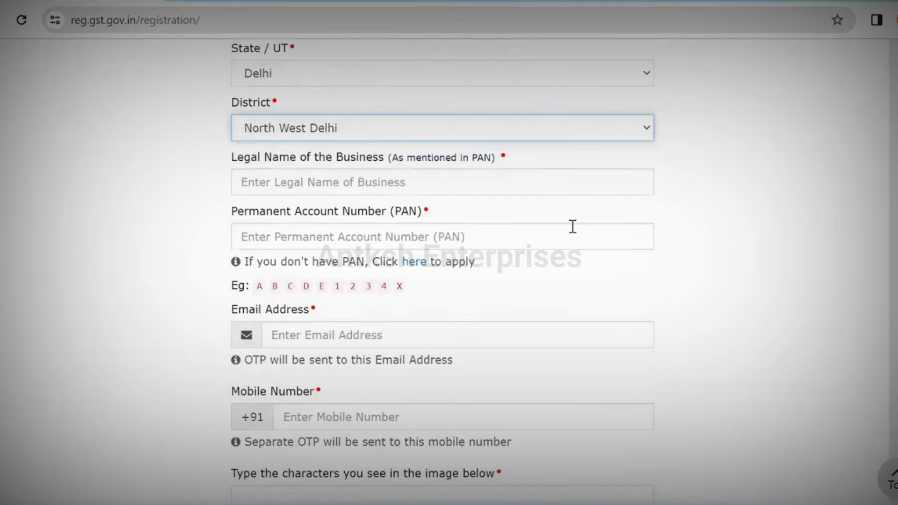
Step: Enter the legal business name, PAN, e-mail address and mobile number, then begin the captcha
{"action": "left_click", "coordinate": [489, 191]}
{"action": "type", "text": "ROHTASH"}
{"action": "key", "text": "Tab"}
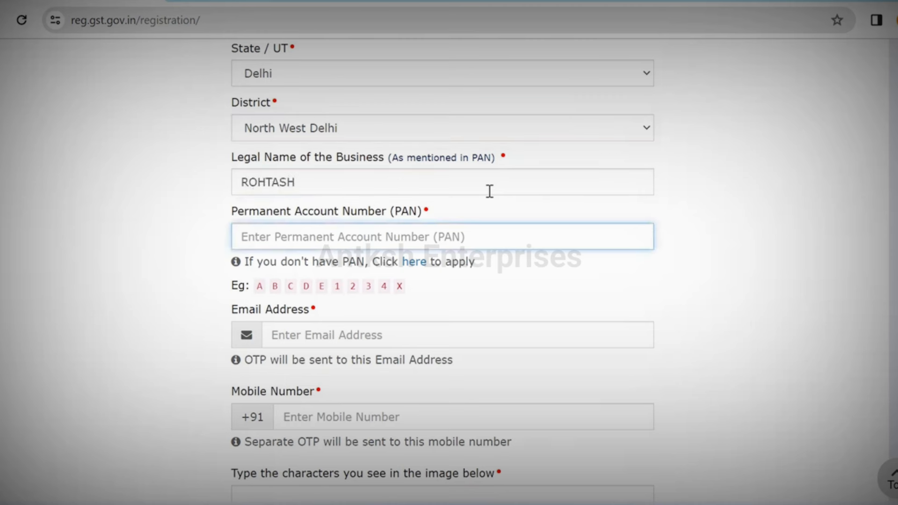
{"action": "type", "text": "**********"}
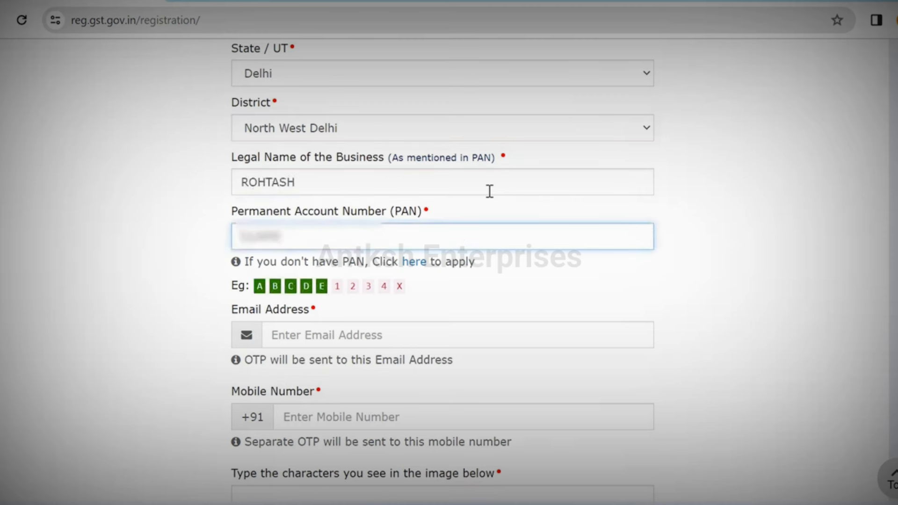
{"action": "left_click", "coordinate": [404, 334]}
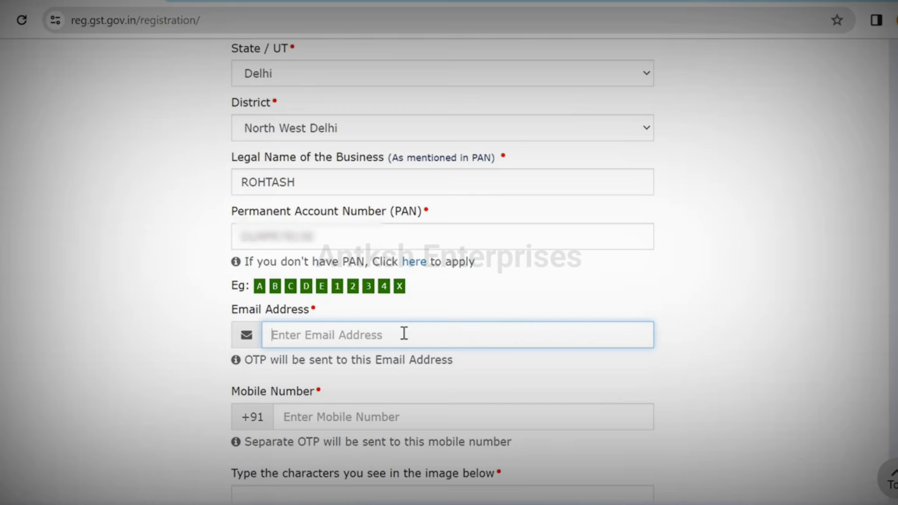
{"action": "type", "text": "********************"}
{"action": "key", "text": "Tab"}
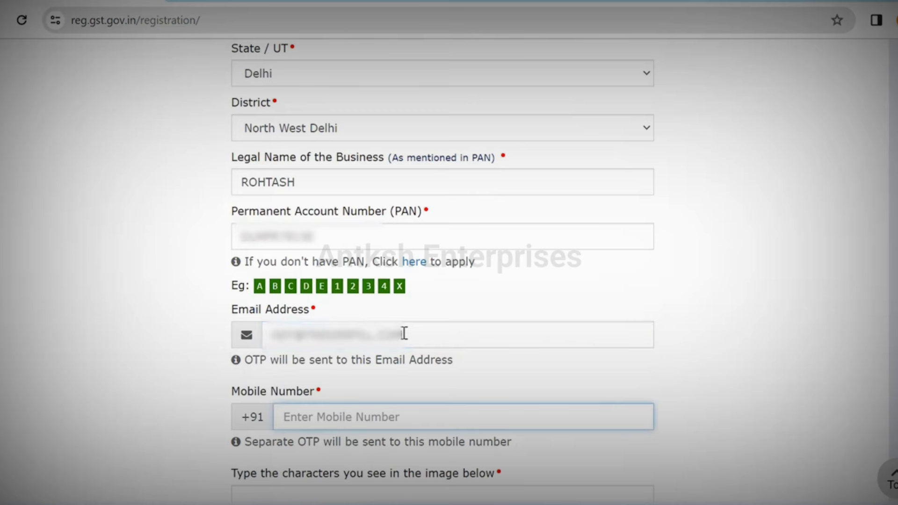
{"action": "type", "text": "**********"}
{"action": "scroll", "coordinate": [561, 352], "scroll_direction": "down", "scroll_amount": 3}
{"action": "left_click", "coordinate": [565, 347]}
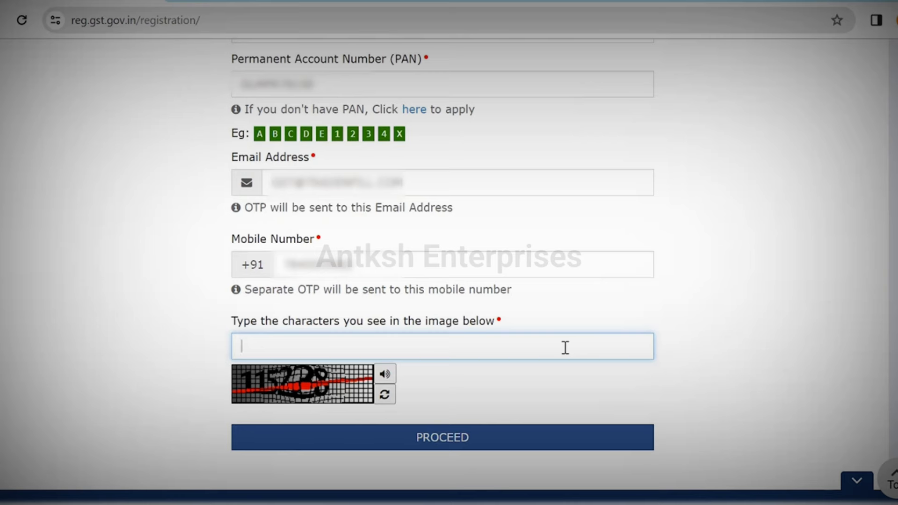
Step: Finish the captcha and proceed despite the existing cancelled registrations on the PAN
{"action": "type", "text": "115228"}
{"action": "left_click", "coordinate": [453, 440]}
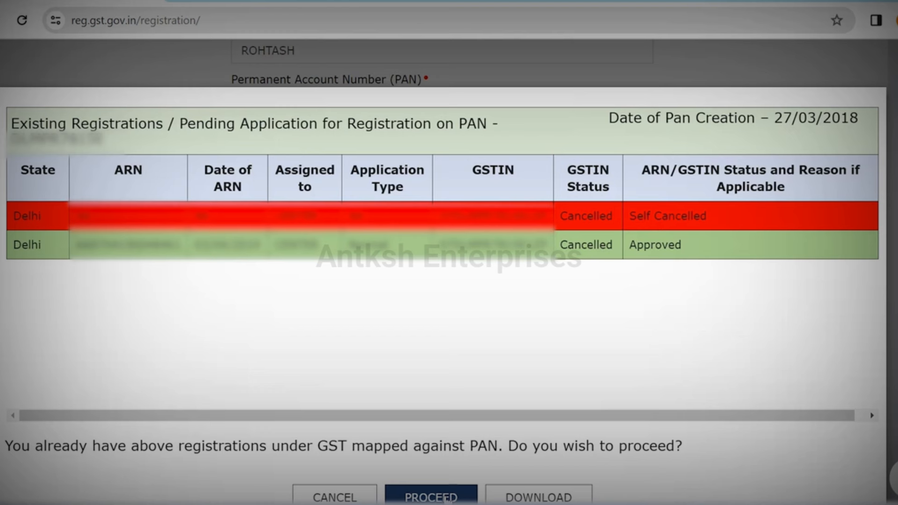
{"action": "left_click", "coordinate": [431, 497]}
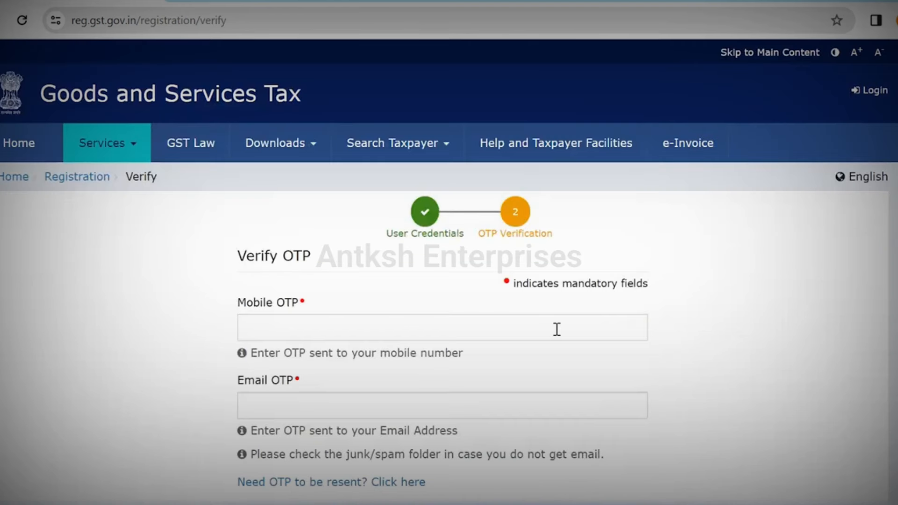
Step: Enter the Mobile OTP and Email OTP and submit them to complete Part A
{"action": "scroll", "coordinate": [557, 329], "scroll_direction": "down", "scroll_amount": 2}
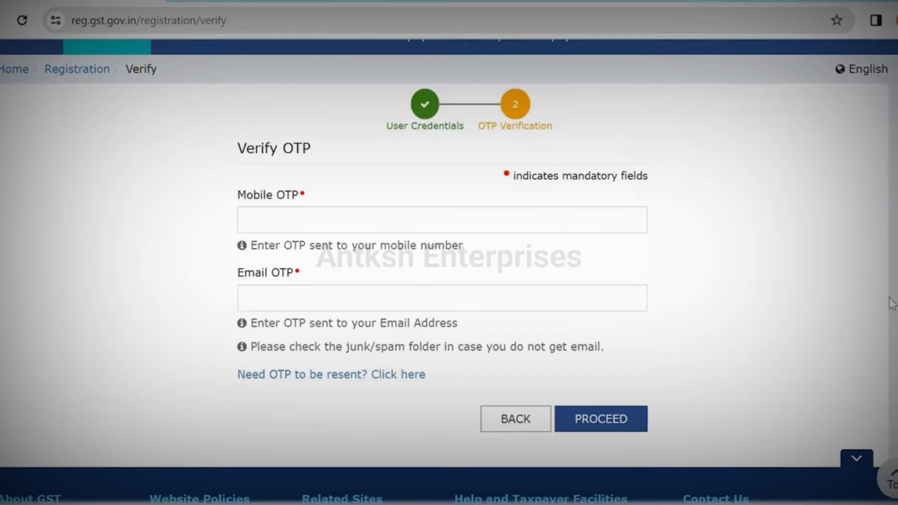
{"action": "left_click", "coordinate": [500, 330]}
{"action": "type", "text": "••••••"}
{"action": "key", "text": "Tab"}
{"action": "type", "text": "••••••"}
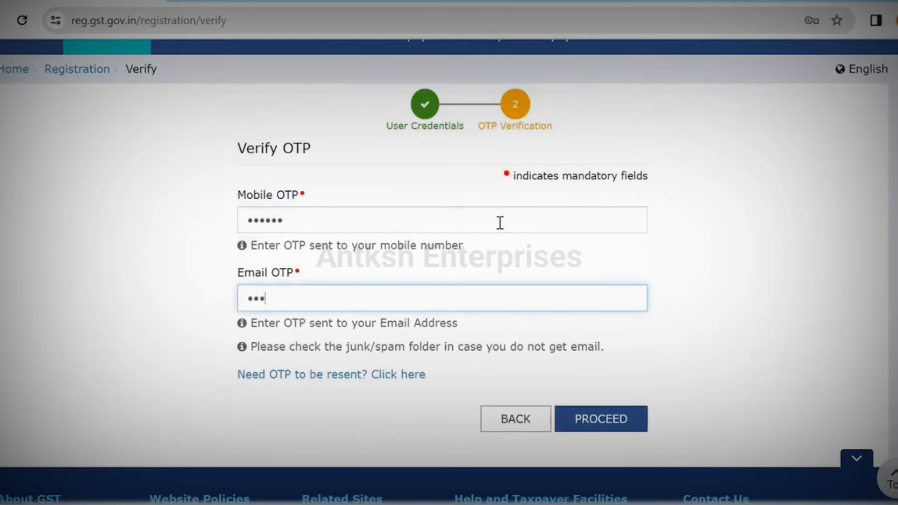
{"action": "left_click", "coordinate": [601, 420]}
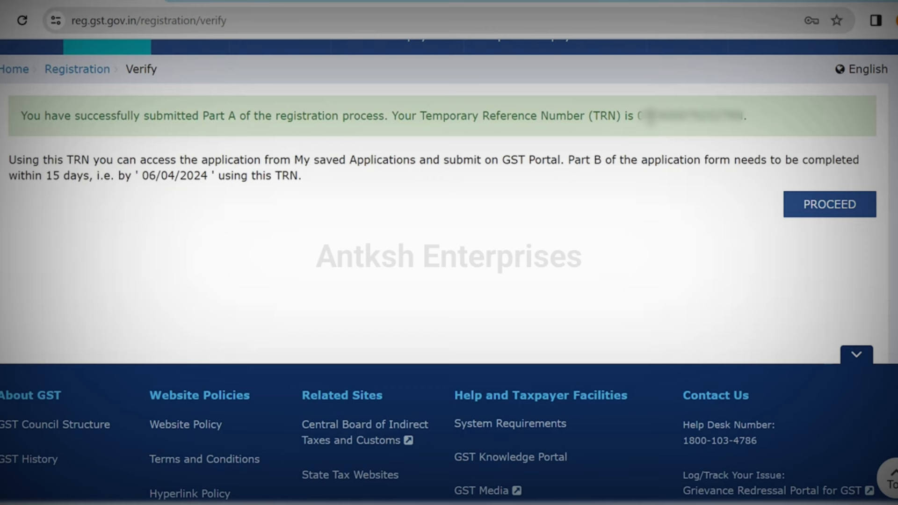
Step: Copy the Temporary Reference Number, then sign back in using it with the captcha
{"action": "left_click_drag", "start_coordinate": [638, 116], "coordinate": [733, 134]}
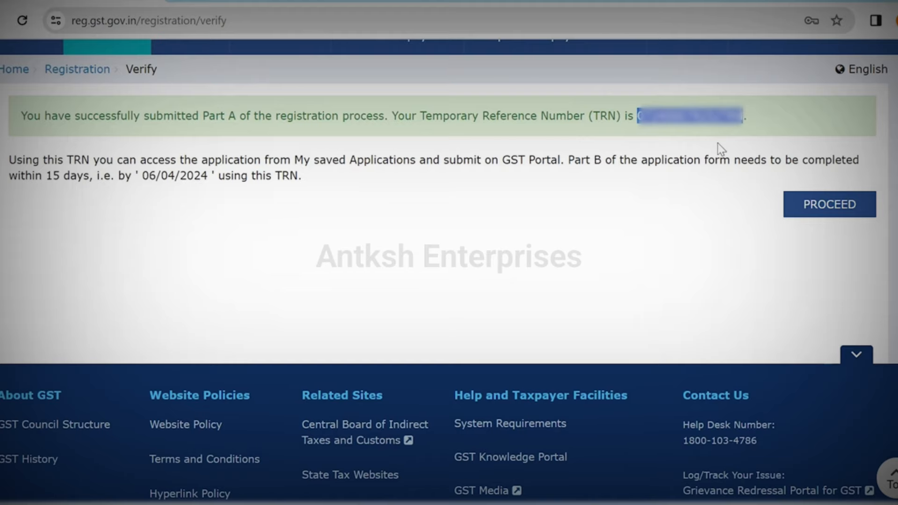
{"action": "left_click", "coordinate": [808, 208]}
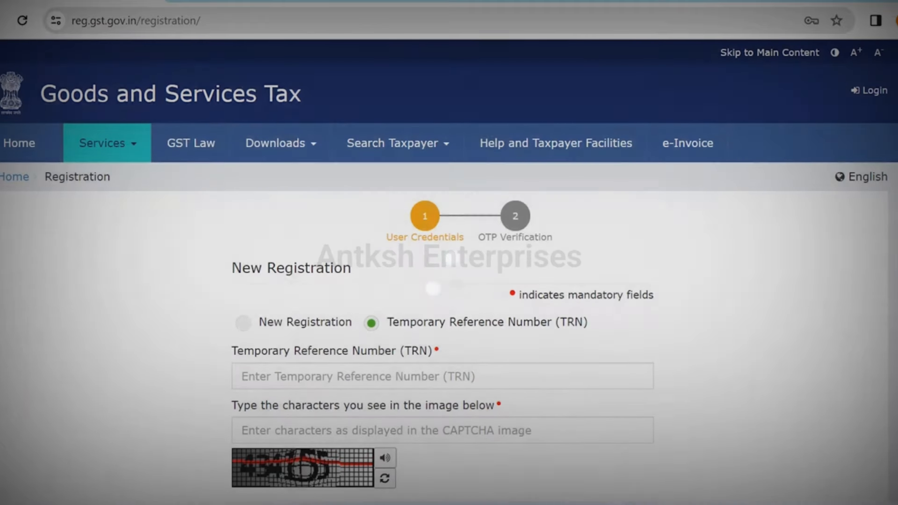
{"action": "scroll", "coordinate": [516, 281], "scroll_direction": "down", "scroll_amount": 2}
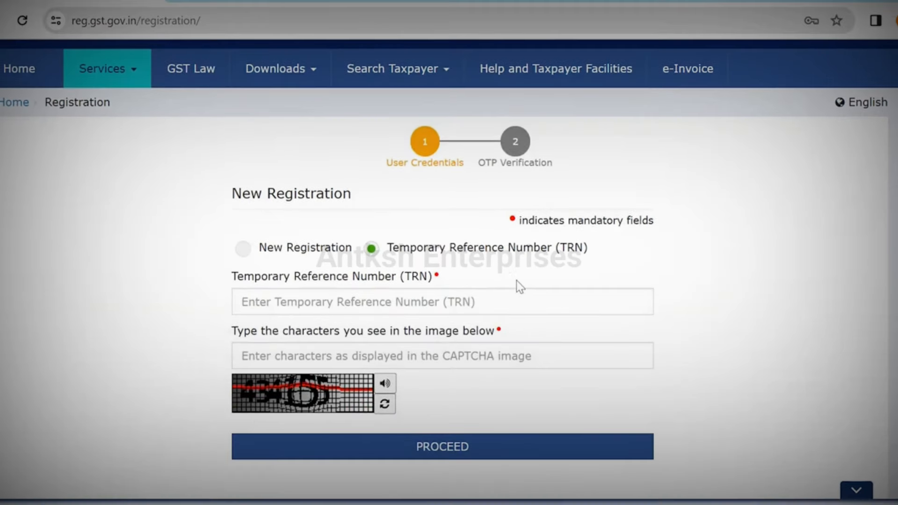
{"action": "left_click", "coordinate": [468, 300]}
{"action": "key", "text": "ctrl+v"}
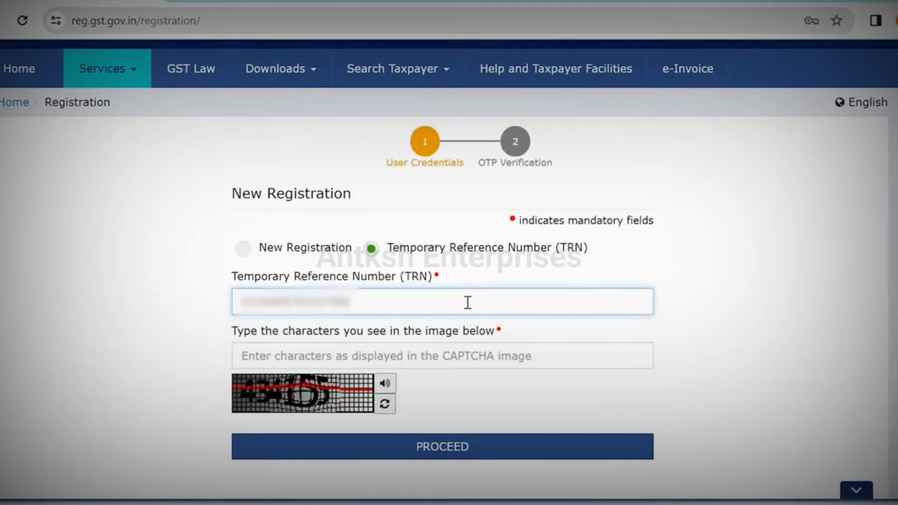
{"action": "left_click", "coordinate": [439, 357]}
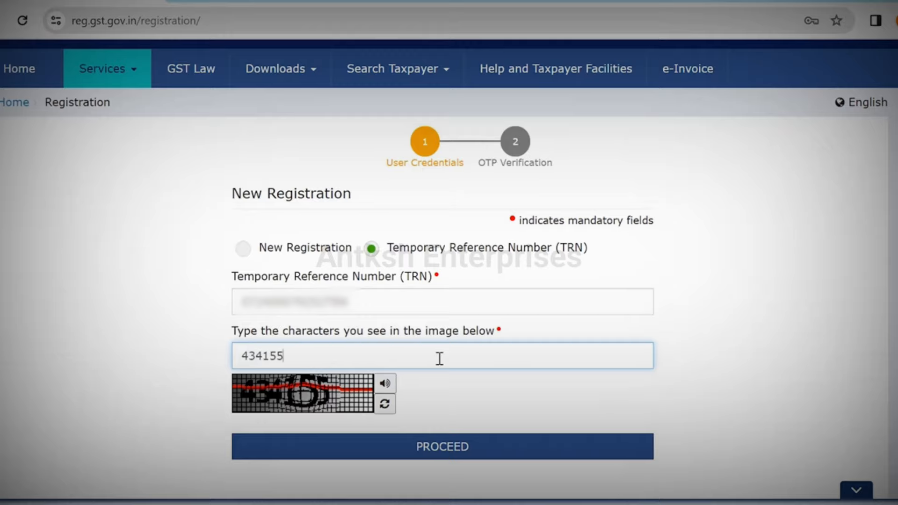
{"action": "left_click", "coordinate": [450, 445]}
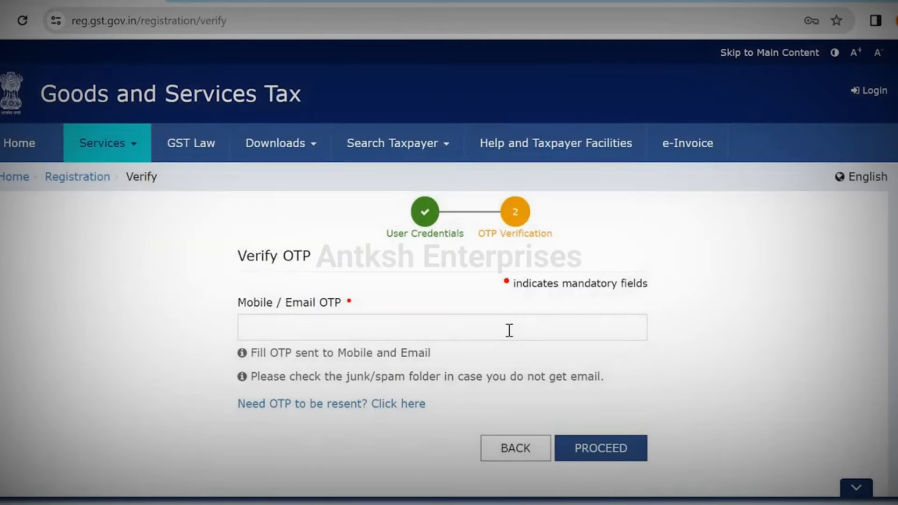
Step: Verify the combined mobile/e-mail OTP to enter the application
{"action": "left_click", "coordinate": [510, 330]}
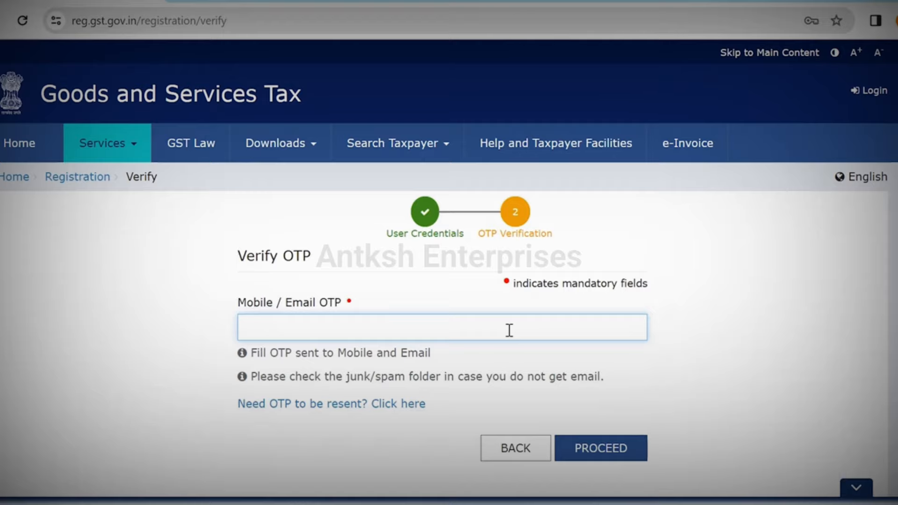
{"action": "type", "text": "••••••"}
{"action": "left_click", "coordinate": [601, 450]}
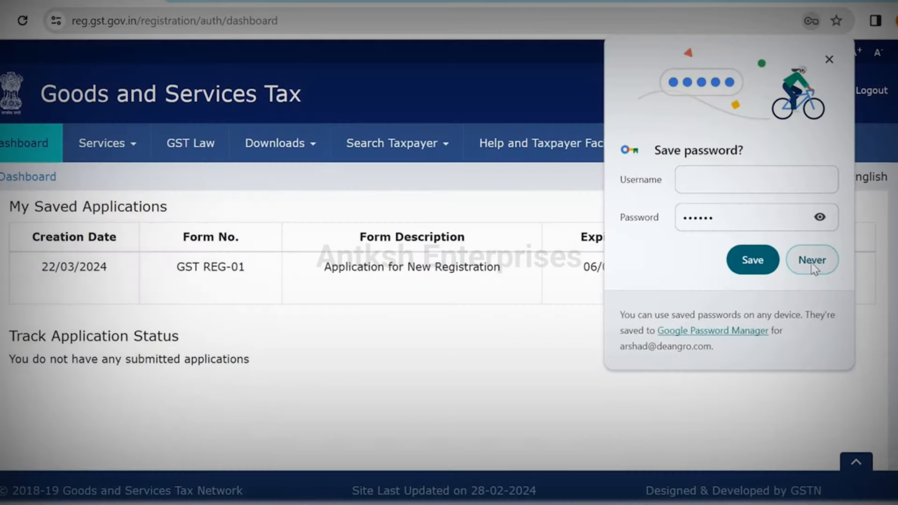
Step: Decline saving the password and open the draft REG-01 application at Business Details
{"action": "left_click", "coordinate": [809, 259]}
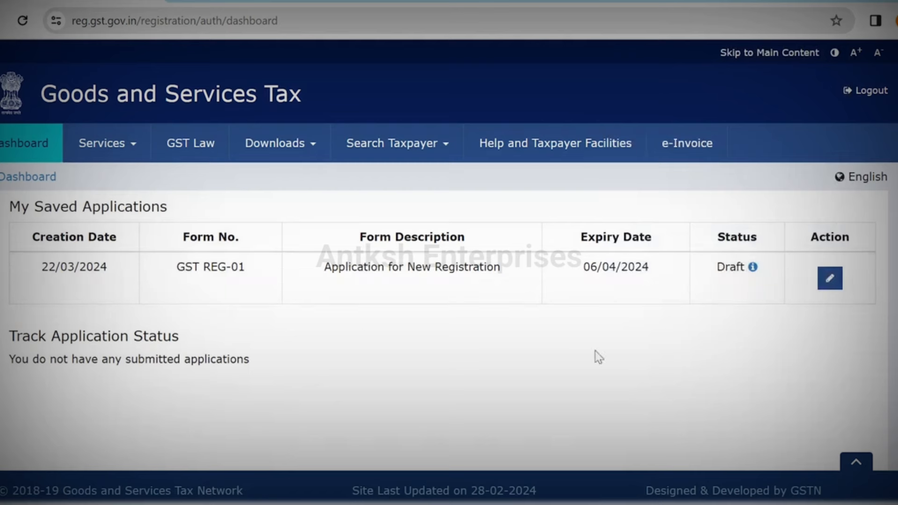
{"action": "left_click", "coordinate": [831, 284]}
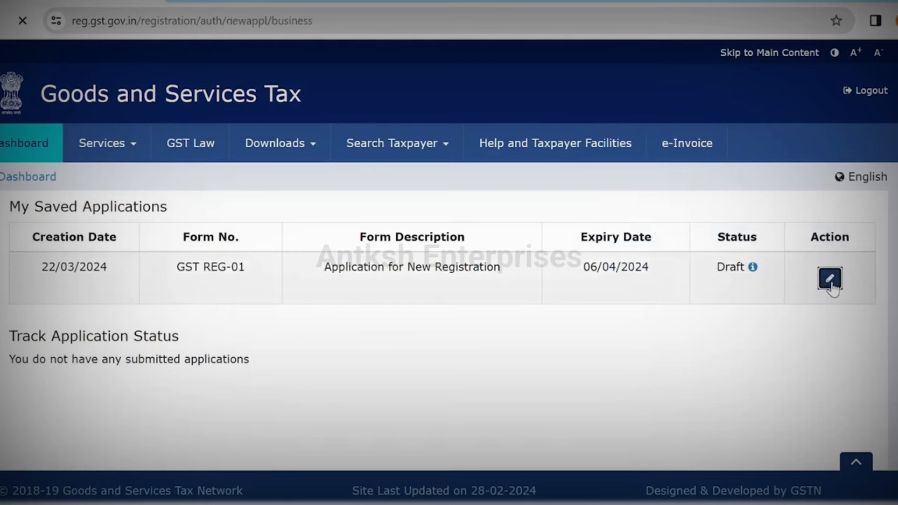
{"action": "scroll", "coordinate": [449, 271], "scroll_direction": "down", "scroll_amount": 4}
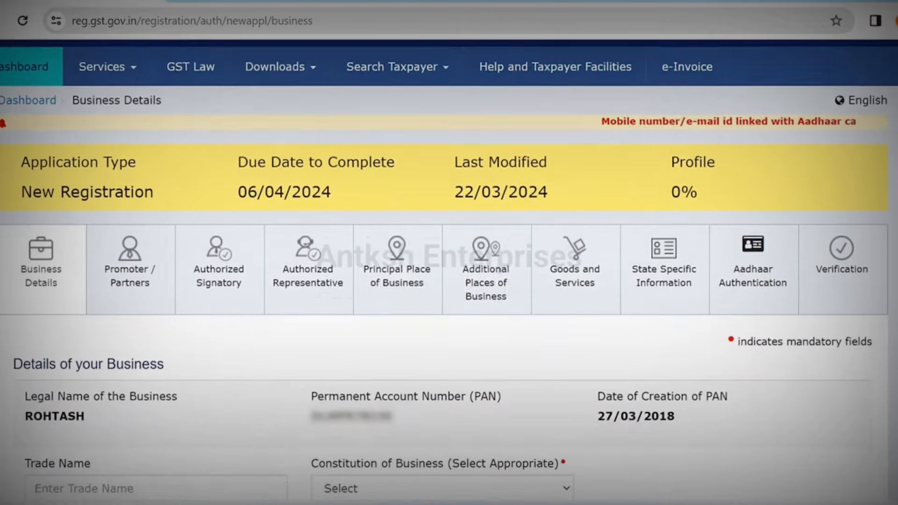
{"action": "scroll", "coordinate": [449, 271], "scroll_direction": "down", "scroll_amount": 1}
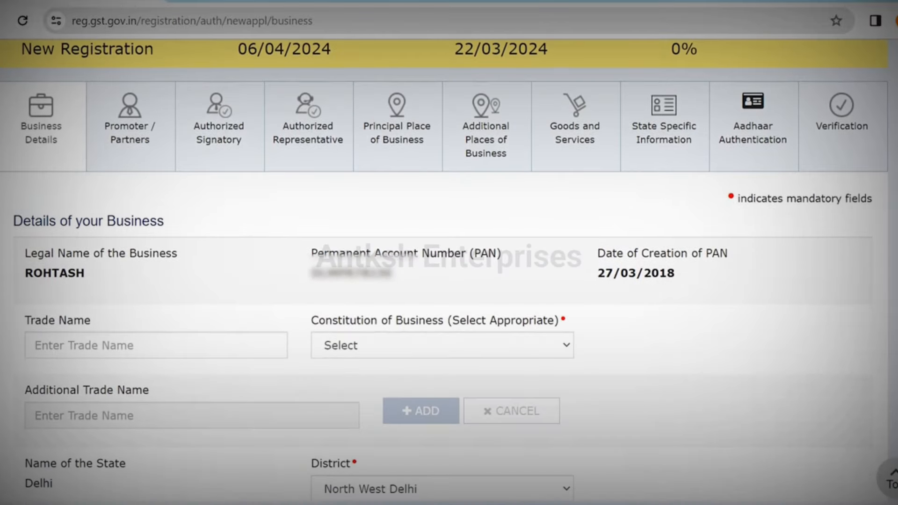
{"action": "scroll", "coordinate": [449, 272], "scroll_direction": "down", "scroll_amount": 1}
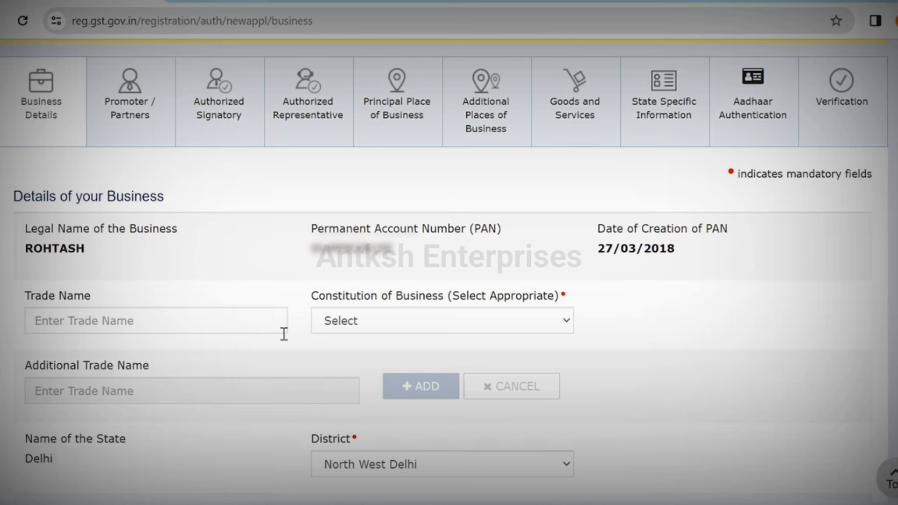
Step: Enter trade name DIGIPARV, choose Proprietorship, and keep North West Delhi as district
{"action": "left_click", "coordinate": [251, 328]}
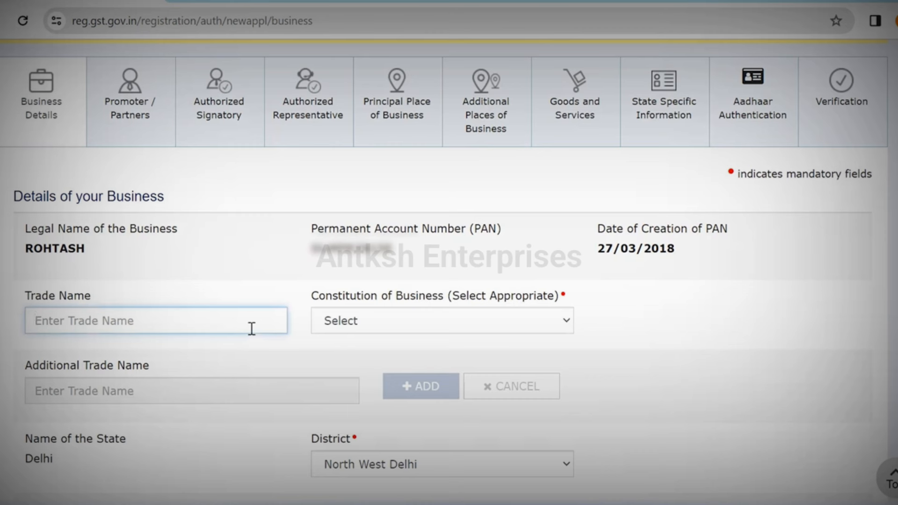
{"action": "type", "text": "DIGIPARV"}
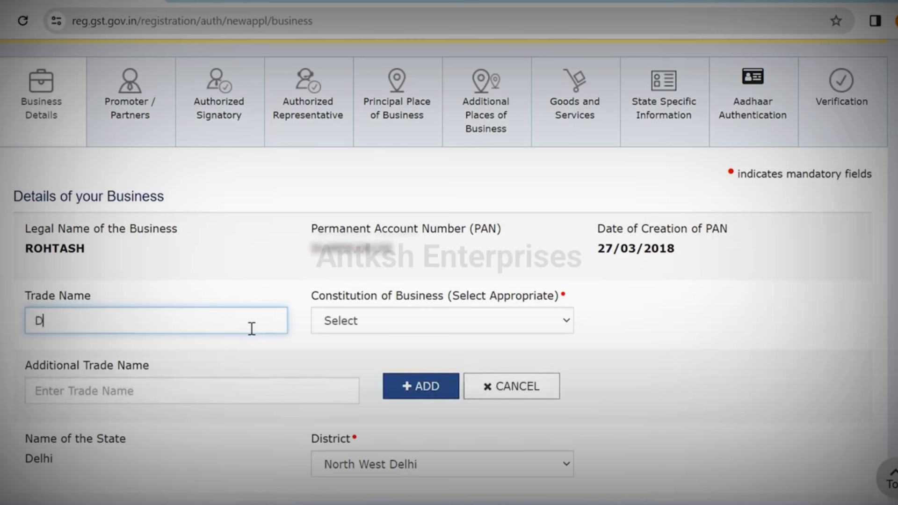
{"action": "left_click", "coordinate": [382, 323]}
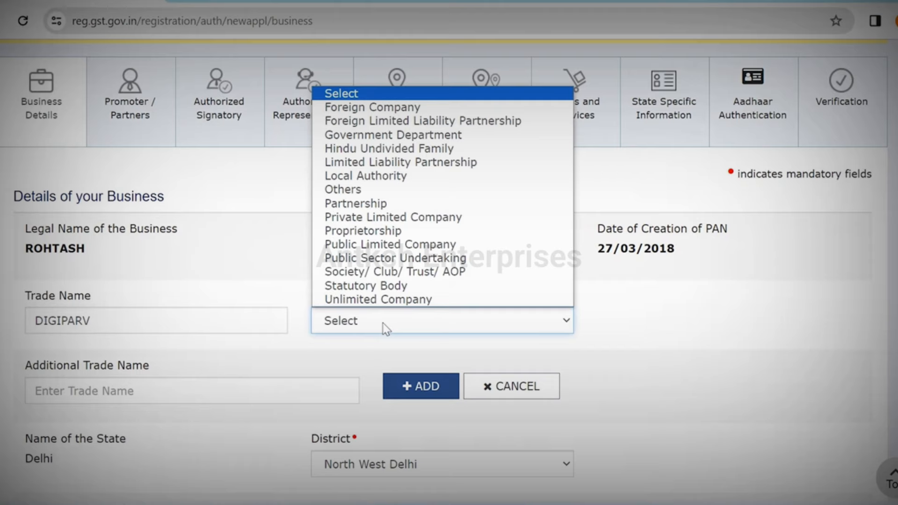
{"action": "left_click", "coordinate": [405, 231]}
{"action": "scroll", "coordinate": [405, 232], "scroll_direction": "down", "scroll_amount": 2}
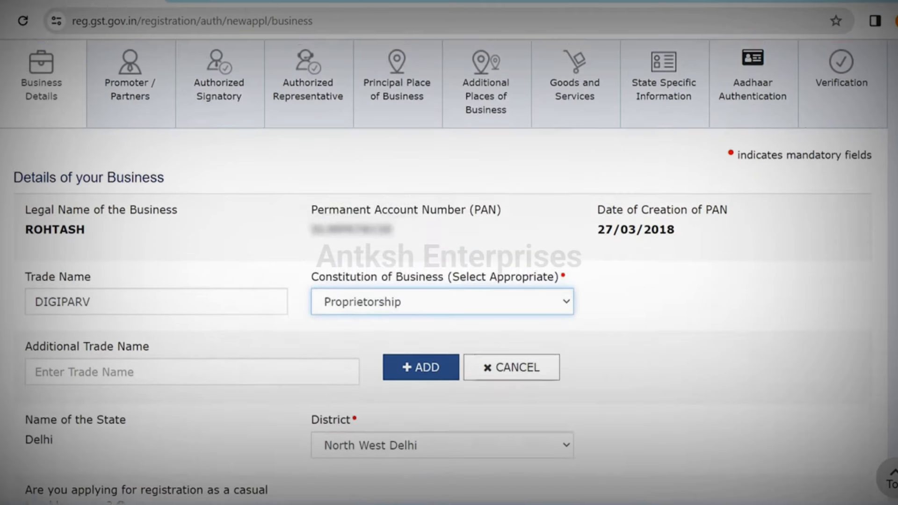
{"action": "scroll", "coordinate": [445, 268], "scroll_direction": "down", "scroll_amount": 1}
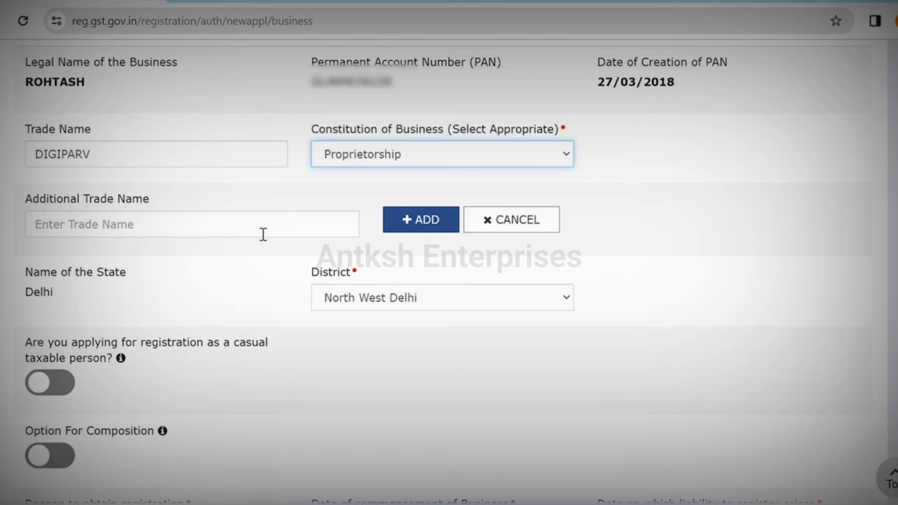
{"action": "left_click", "coordinate": [458, 304]}
{"action": "left_click", "coordinate": [457, 303]}
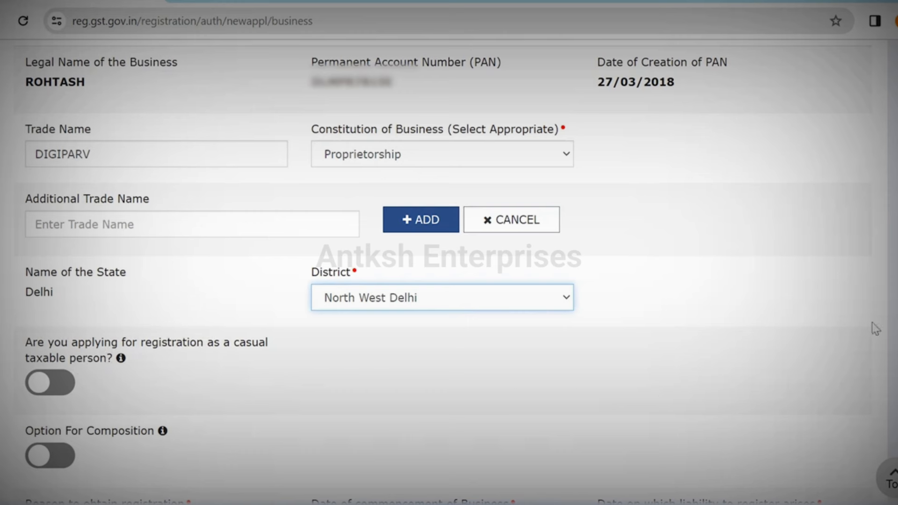
Step: Set the registration reason to Voluntary Basis from 22/03/2024 and save the business details
{"action": "scroll", "coordinate": [449, 270], "scroll_direction": "down", "scroll_amount": 4}
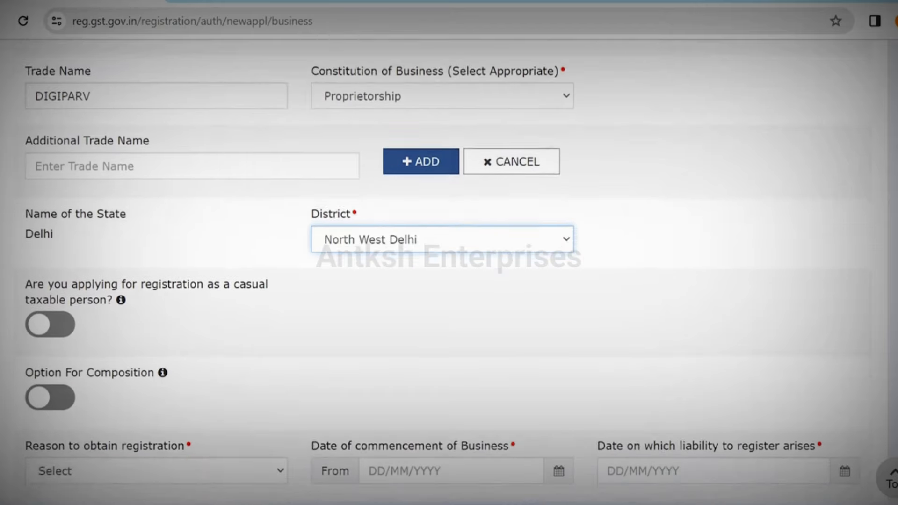
{"action": "scroll", "coordinate": [449, 269], "scroll_direction": "down", "scroll_amount": 1}
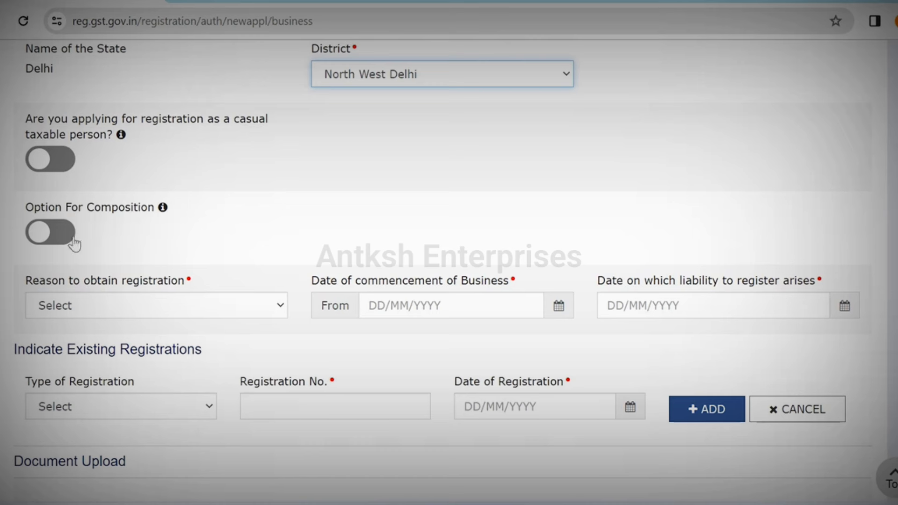
{"action": "left_click", "coordinate": [212, 319]}
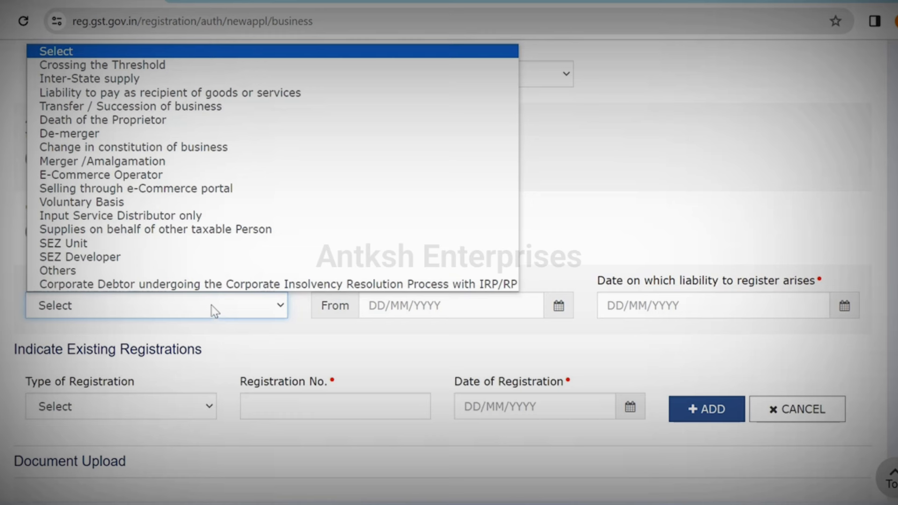
{"action": "left_click", "coordinate": [234, 203]}
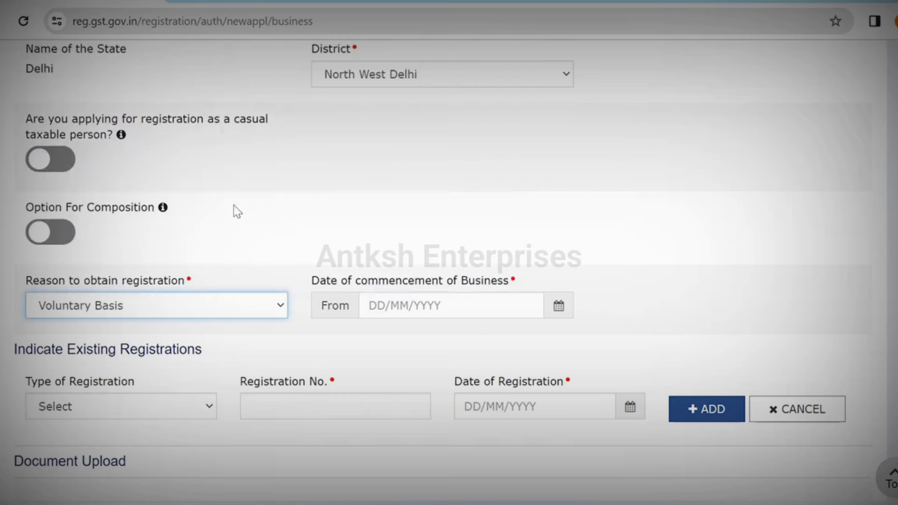
{"action": "left_click", "coordinate": [559, 306]}
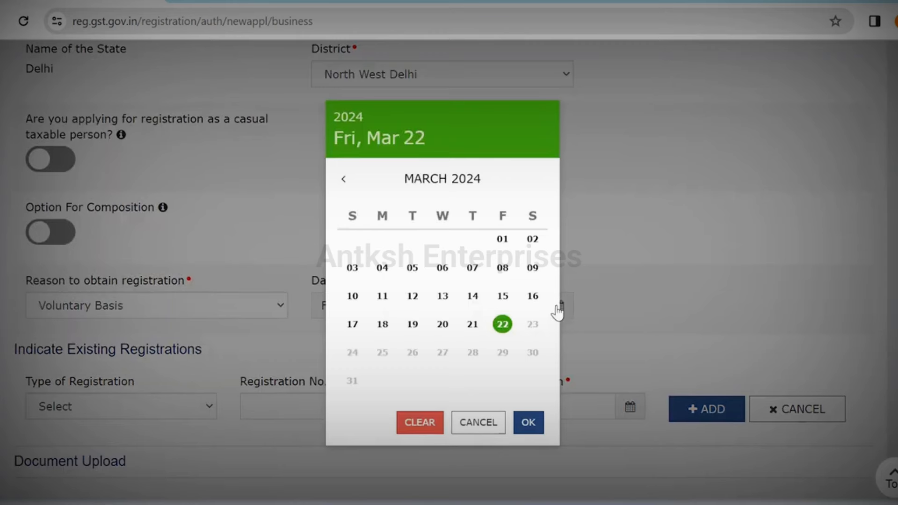
{"action": "left_click", "coordinate": [503, 325]}
{"action": "scroll", "coordinate": [503, 328], "scroll_direction": "down", "scroll_amount": 3}
{"action": "scroll", "coordinate": [449, 281], "scroll_direction": "down", "scroll_amount": 2}
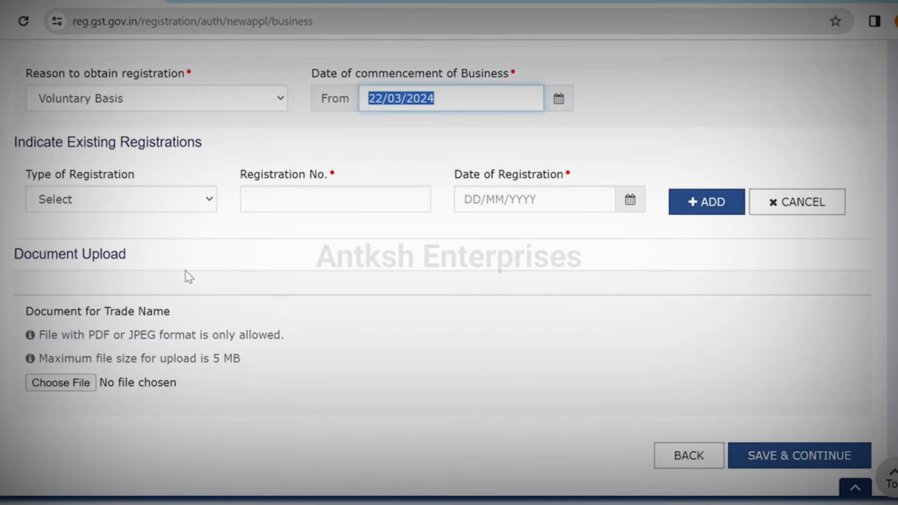
{"action": "left_click", "coordinate": [196, 201]}
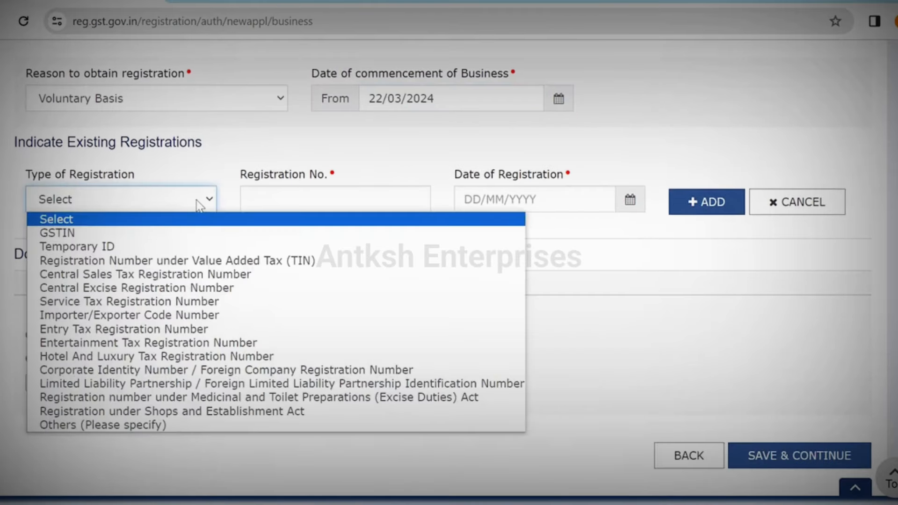
{"action": "left_click", "coordinate": [153, 220]}
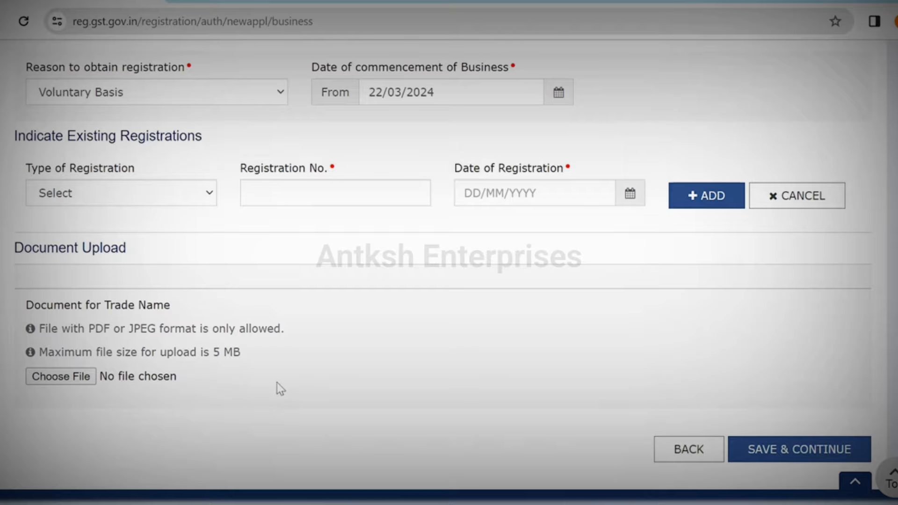
{"action": "left_click", "coordinate": [783, 451]}
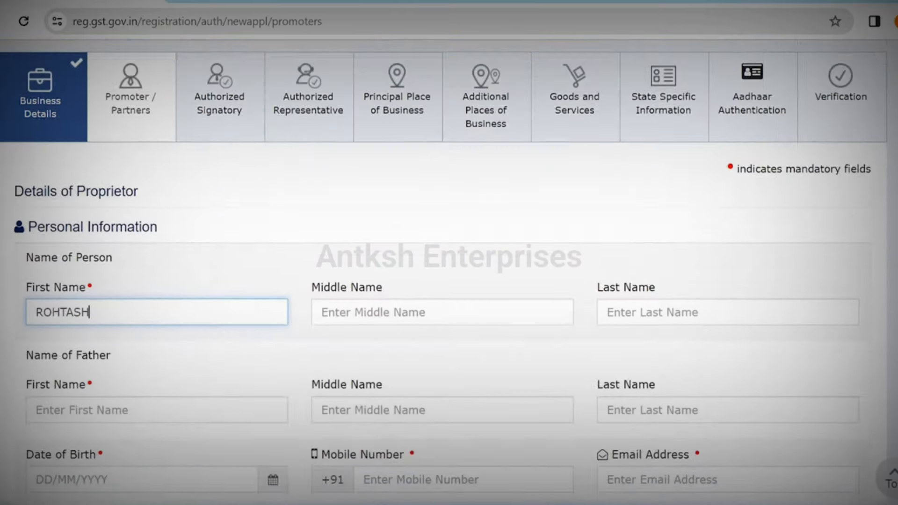
{"action": "scroll", "coordinate": [449, 281], "scroll_direction": "down", "scroll_amount": 2}
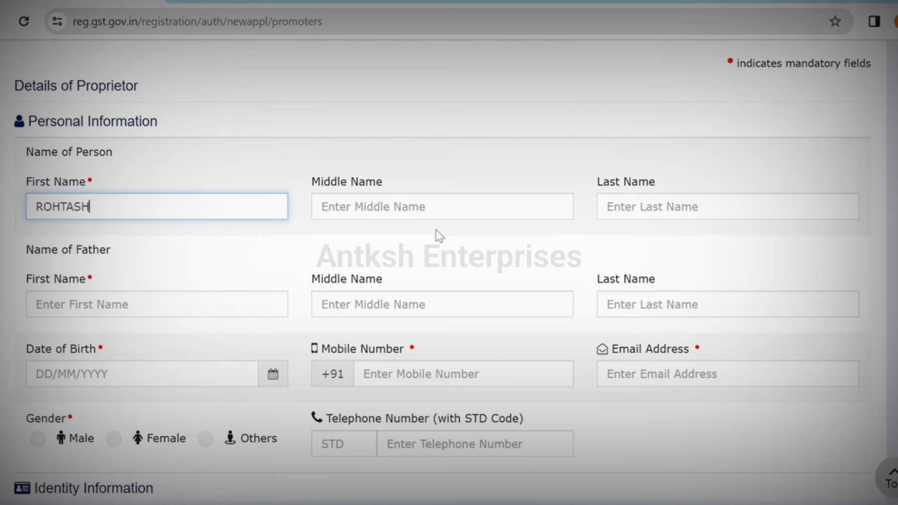
{"action": "left_click", "coordinate": [211, 311]}
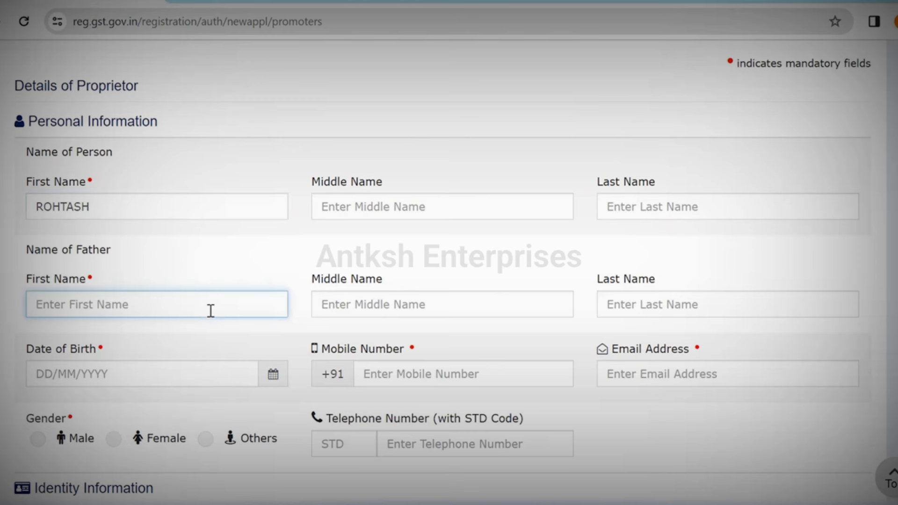
{"action": "type", "text": "OMPRAKASH"}
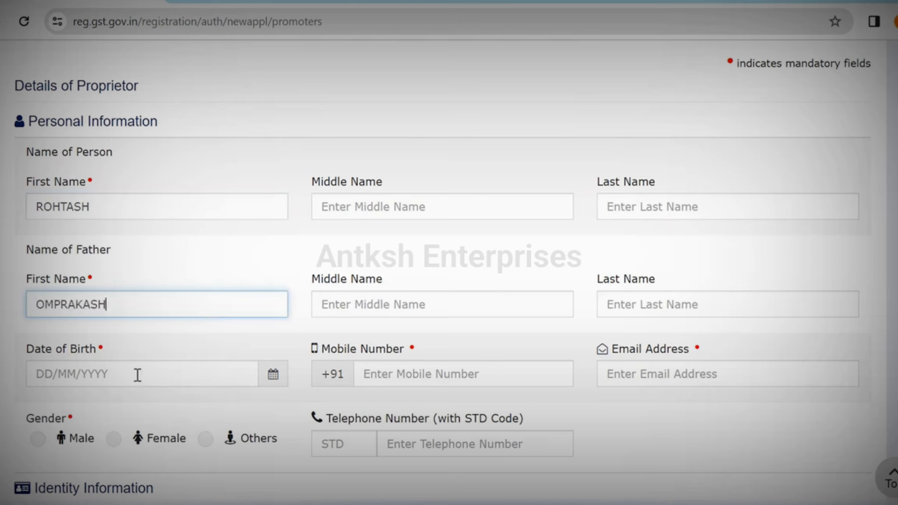
{"action": "left_click", "coordinate": [121, 377]}
{"action": "left_click", "coordinate": [406, 376]}
{"action": "type", "text": "..."}
{"action": "key", "text": "Tab"}
{"action": "type", "text": "...M"}
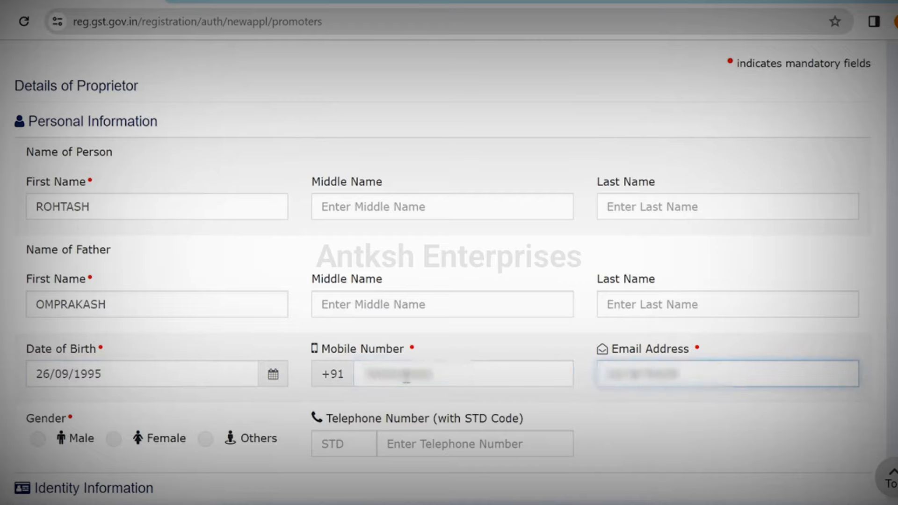
{"action": "left_click", "coordinate": [36, 444]}
{"action": "scroll", "coordinate": [36, 444], "scroll_direction": "down", "scroll_amount": 8}
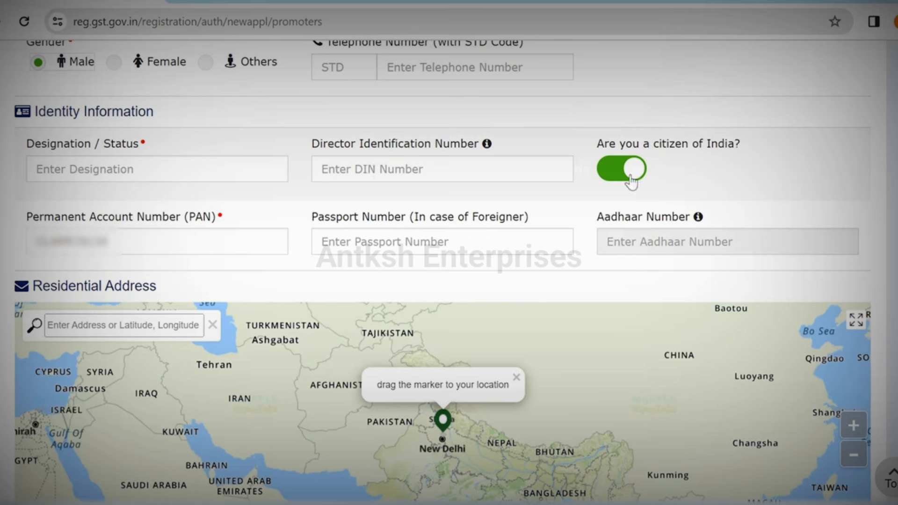
Step: Set the proprietor's Designation / Status to PROPRIETOR
{"action": "left_click", "coordinate": [183, 176]}
{"action": "type", "text": "PROPRIETOR"}
{"action": "scroll", "coordinate": [610, 247], "scroll_direction": "down", "scroll_amount": 5}
{"action": "scroll", "coordinate": [611, 247], "scroll_direction": "up", "scroll_amount": 2}
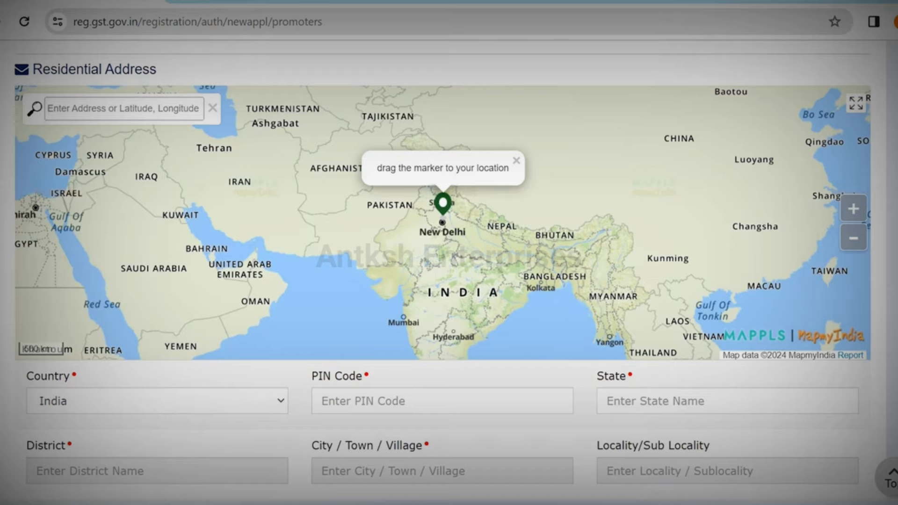
{"action": "scroll", "coordinate": [449, 253], "scroll_direction": "down", "scroll_amount": 5}
Step: Fill the residential address: PIN code with its suggested location, road/street and building number
{"action": "left_click", "coordinate": [542, 165]}
{"action": "left_click", "coordinate": [380, 194]}
{"action": "left_click", "coordinate": [154, 304]}
{"action": "left_click", "coordinate": [628, 304]}
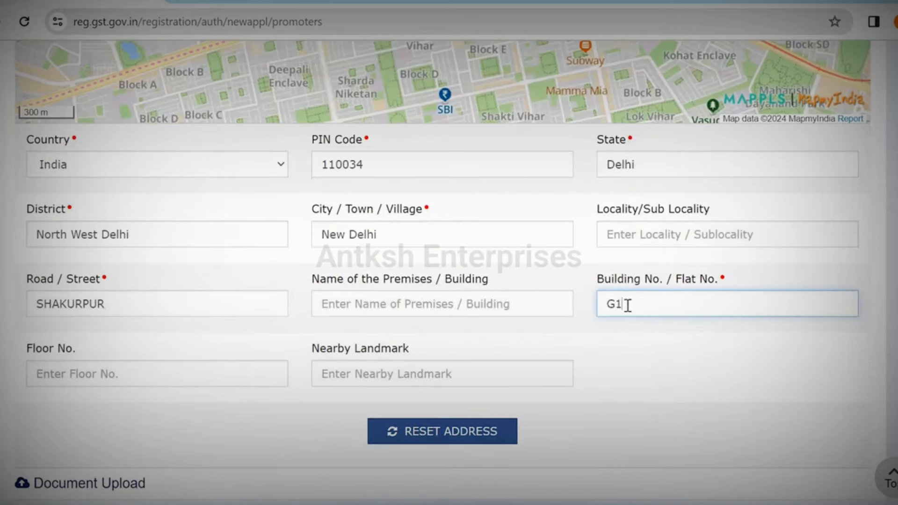
{"action": "scroll", "coordinate": [627, 305], "scroll_direction": "down", "scroll_amount": 5}
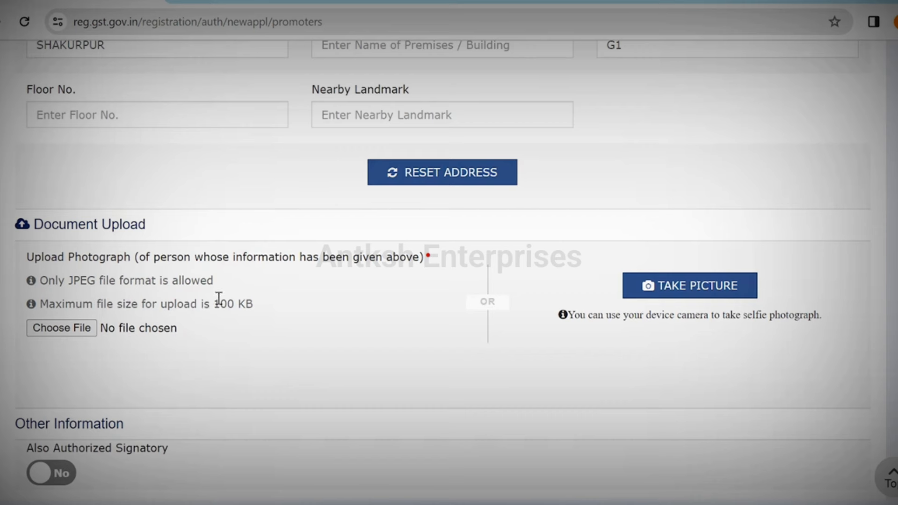
Step: Upload the proprietor's photo, mark them as also Authorized Signatory, and save the promoter details
{"action": "left_click", "coordinate": [77, 330]}
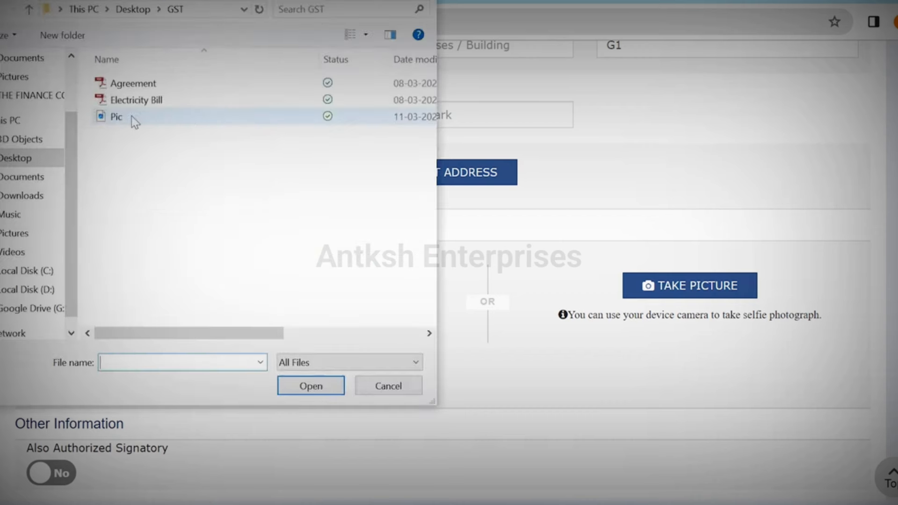
{"action": "double_click", "coordinate": [132, 120]}
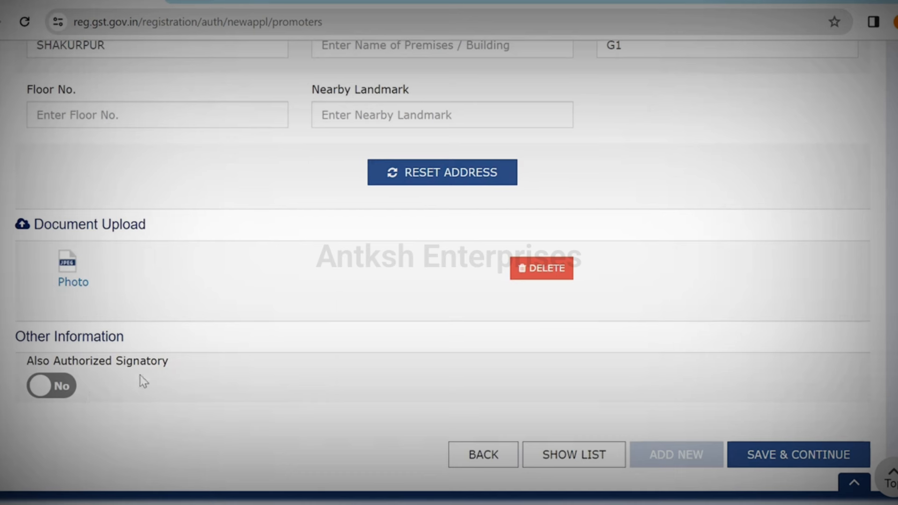
{"action": "left_click", "coordinate": [65, 392]}
{"action": "left_click", "coordinate": [793, 459]}
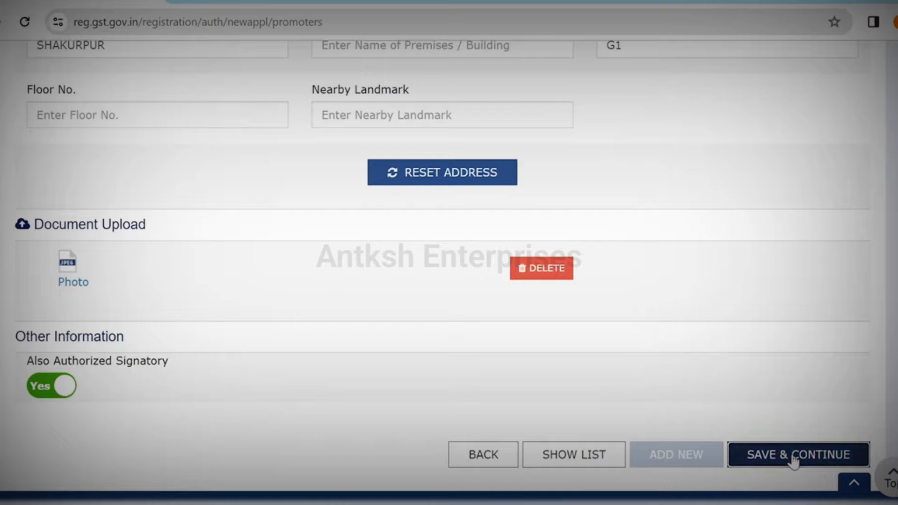
{"action": "left_click", "coordinate": [420, 283]}
{"action": "scroll", "coordinate": [420, 284], "scroll_direction": "down", "scroll_amount": 2}
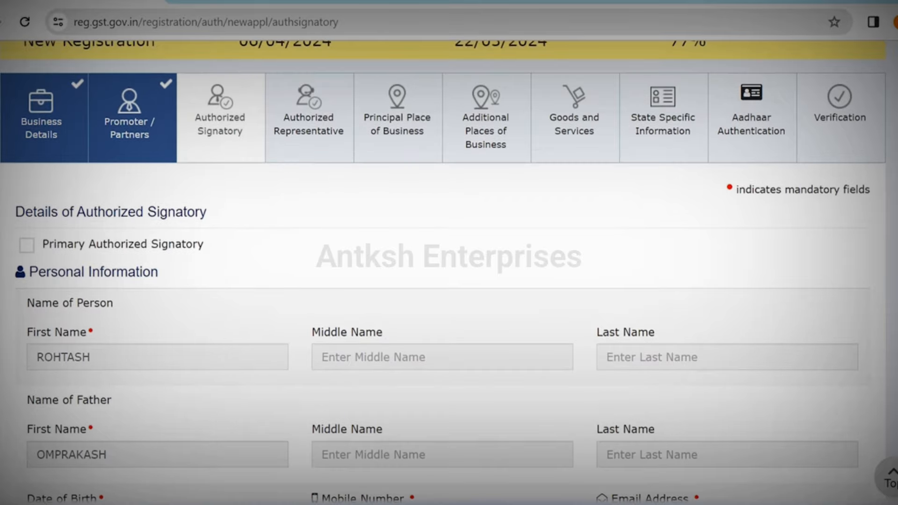
Step: Mark the signatory as Primary Authorized Signatory, save, and continue without an authorized representative
{"action": "scroll", "coordinate": [443, 271], "scroll_direction": "down", "scroll_amount": 2}
{"action": "scroll", "coordinate": [443, 271], "scroll_direction": "down", "scroll_amount": 5}
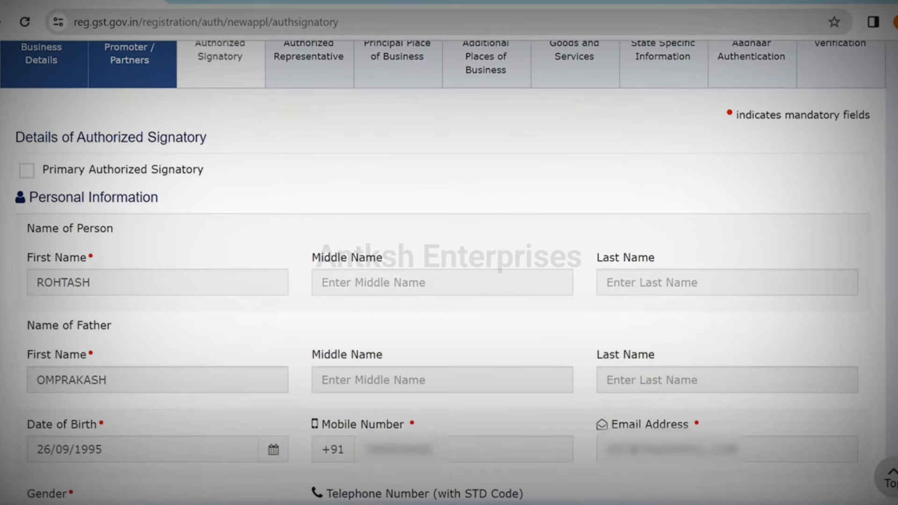
{"action": "scroll", "coordinate": [443, 271], "scroll_direction": "down", "scroll_amount": 9}
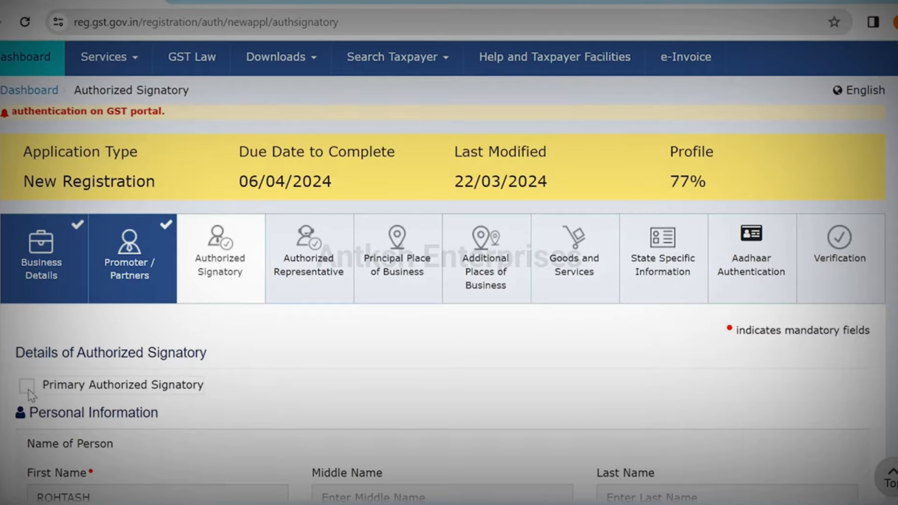
{"action": "left_click", "coordinate": [27, 387]}
{"action": "scroll", "coordinate": [809, 393], "scroll_direction": "down", "scroll_amount": 20}
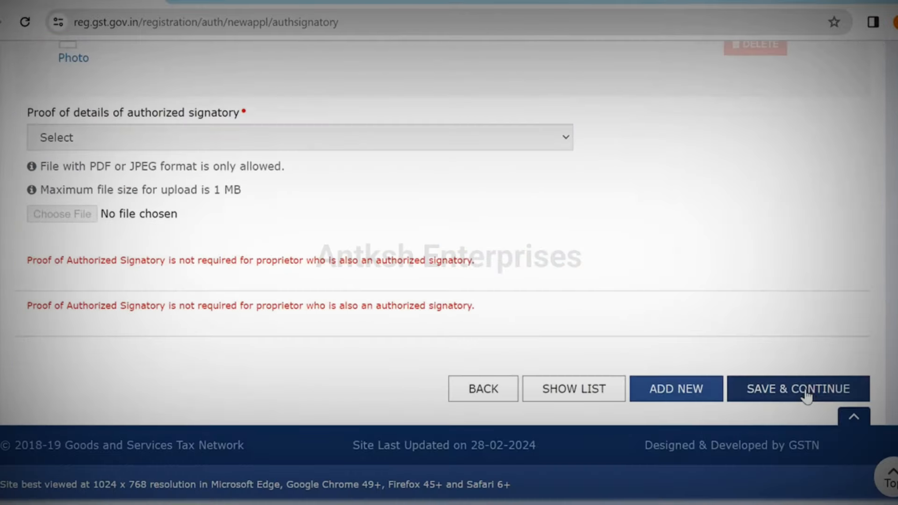
{"action": "left_click", "coordinate": [810, 392]}
{"action": "scroll", "coordinate": [449, 271], "scroll_direction": "down", "scroll_amount": 3}
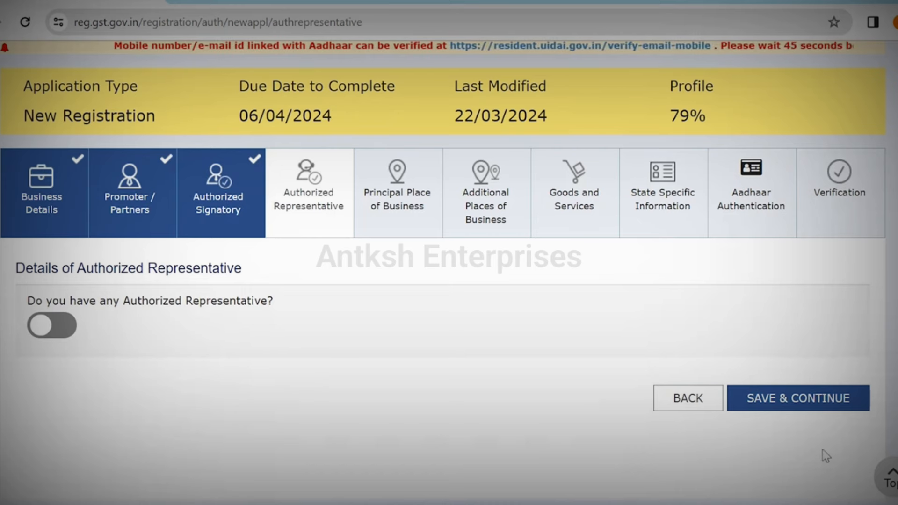
{"action": "left_click", "coordinate": [798, 398]}
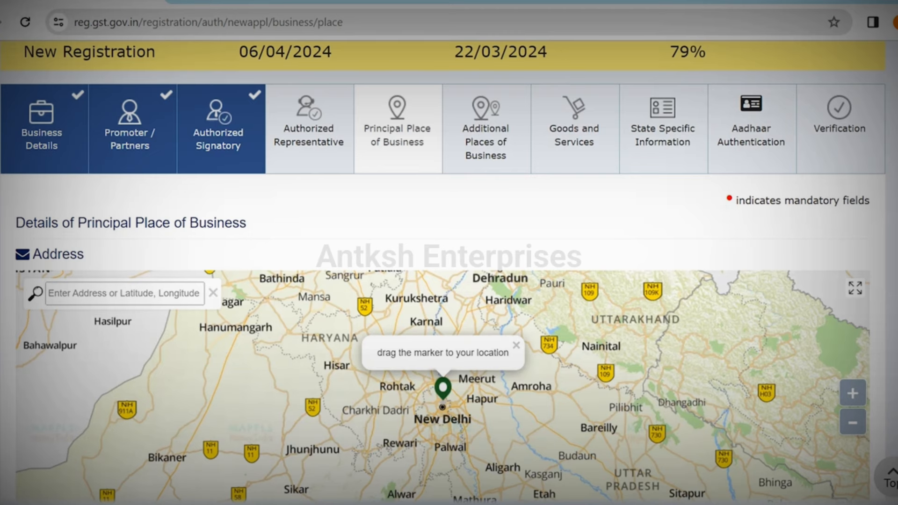
{"action": "scroll", "coordinate": [443, 272], "scroll_direction": "down", "scroll_amount": 7}
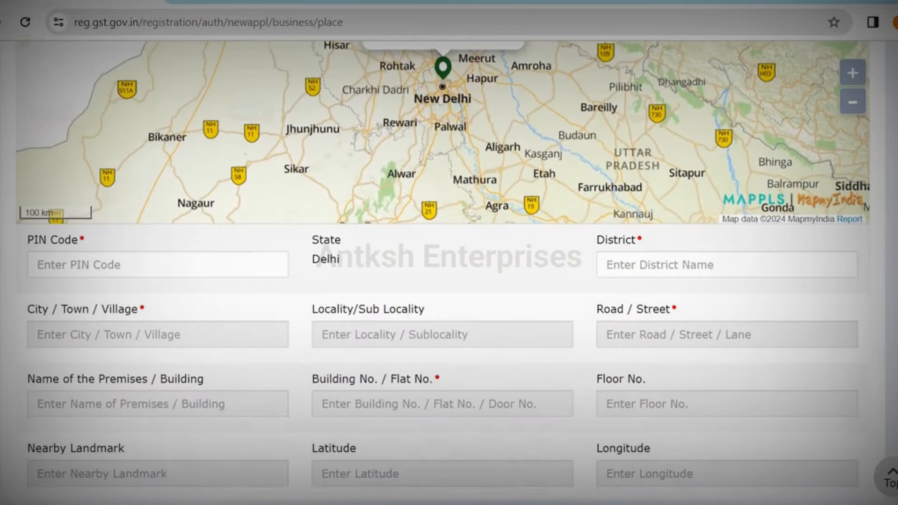
{"action": "scroll", "coordinate": [443, 272], "scroll_direction": "down", "scroll_amount": 2}
{"action": "left_click", "coordinate": [224, 156]}
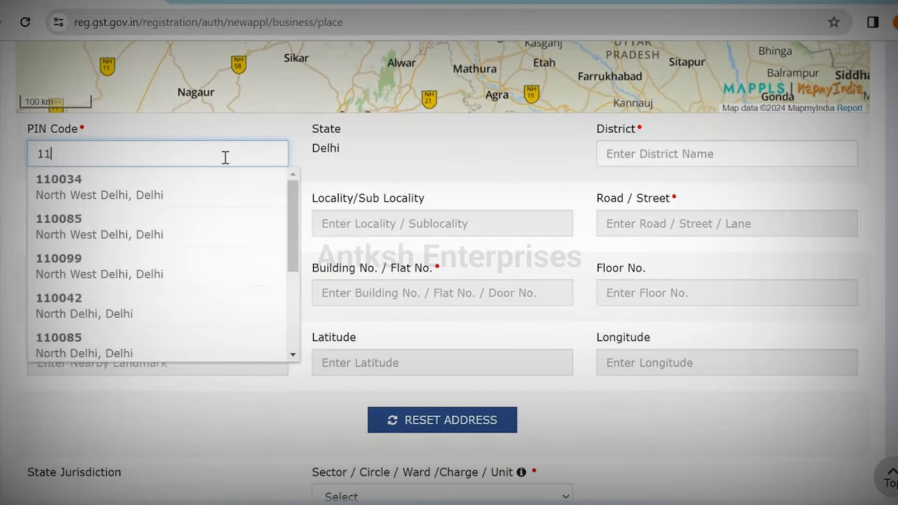
{"action": "left_click", "coordinate": [187, 181]}
{"action": "left_click", "coordinate": [424, 228]}
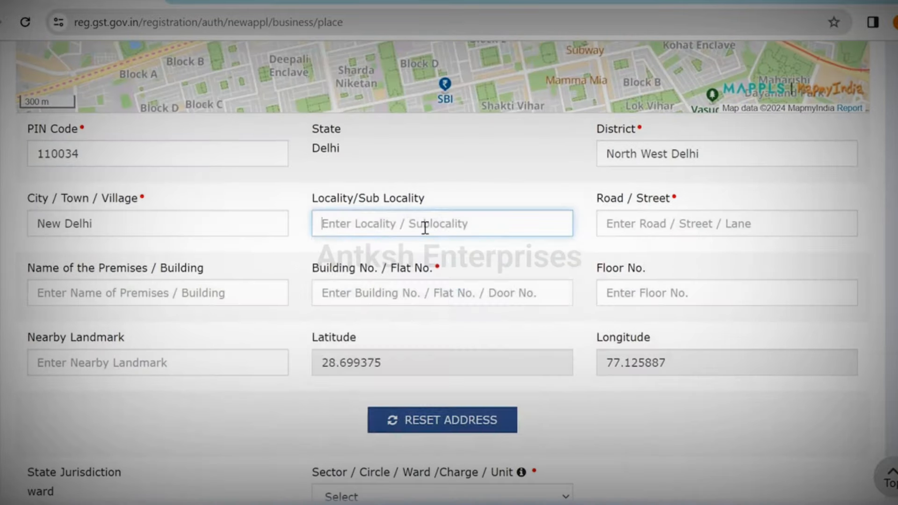
{"action": "type", "text": "Pitampura"}
{"action": "left_click", "coordinate": [403, 257]}
{"action": "left_click", "coordinate": [653, 225]}
{"action": "left_click", "coordinate": [204, 301]}
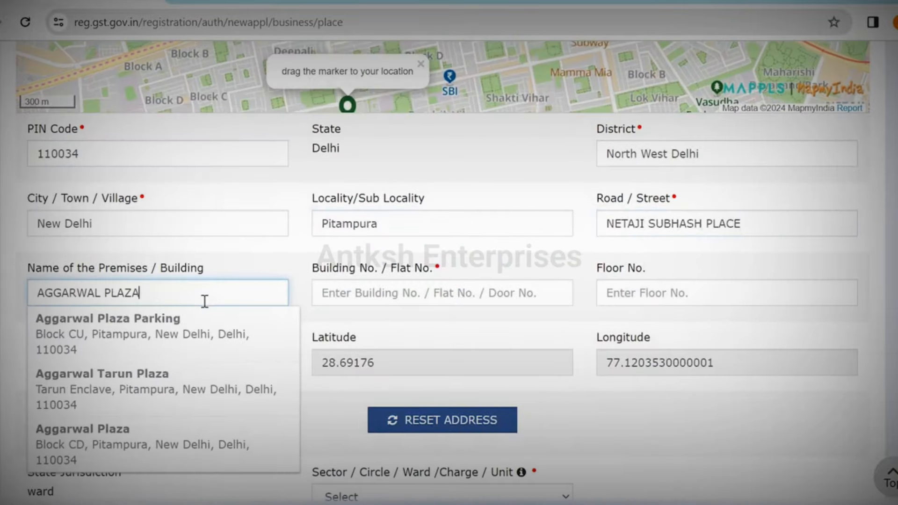
{"action": "left_click", "coordinate": [158, 457]}
{"action": "left_click", "coordinate": [441, 293]}
{"action": "left_click", "coordinate": [679, 293]}
{"action": "type", "text": "2ND"}
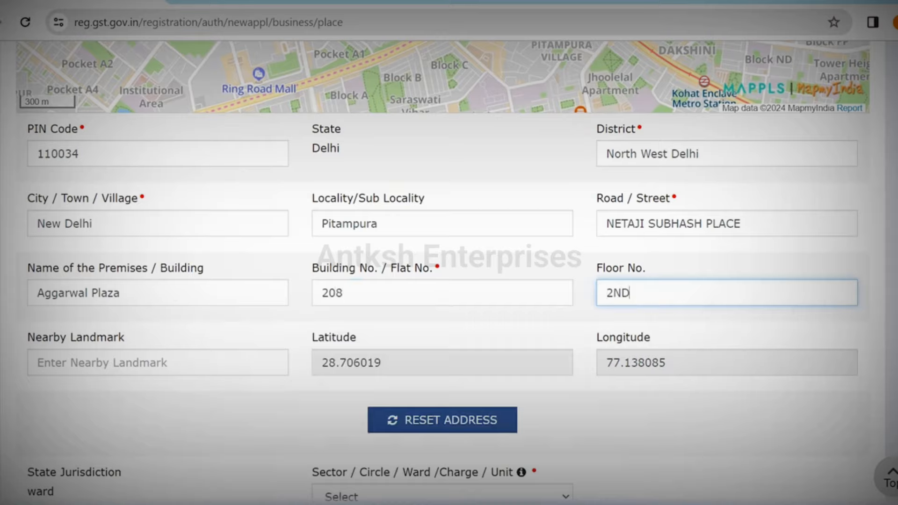
Step: Set jurisdiction to Ward 64, DELHI WEST commissionerate, PITAMPURA division and RANGE - 102
{"action": "scroll", "coordinate": [335, 215], "scroll_direction": "down", "scroll_amount": 6}
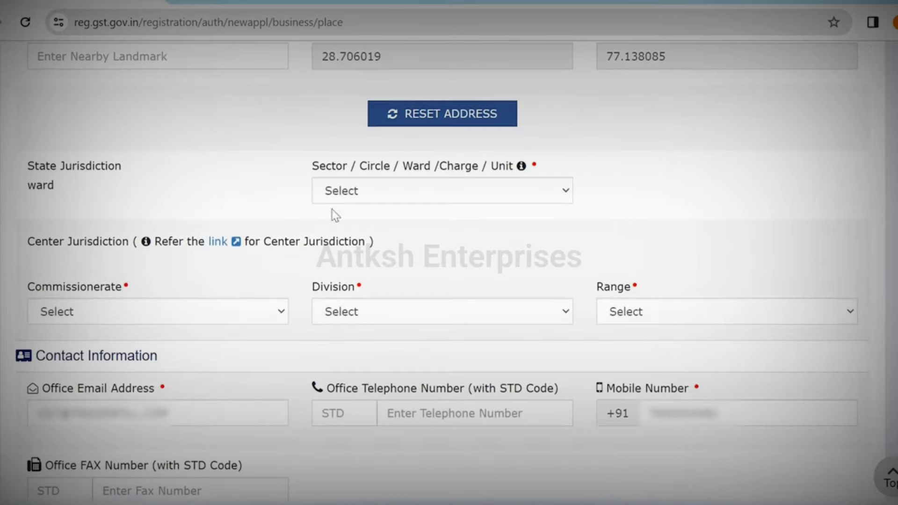
{"action": "left_click", "coordinate": [419, 200]}
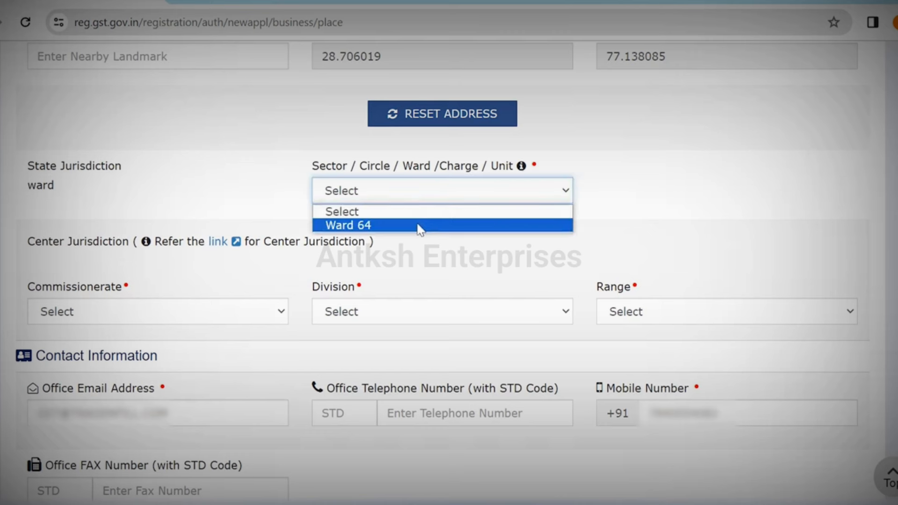
{"action": "left_click", "coordinate": [421, 226]}
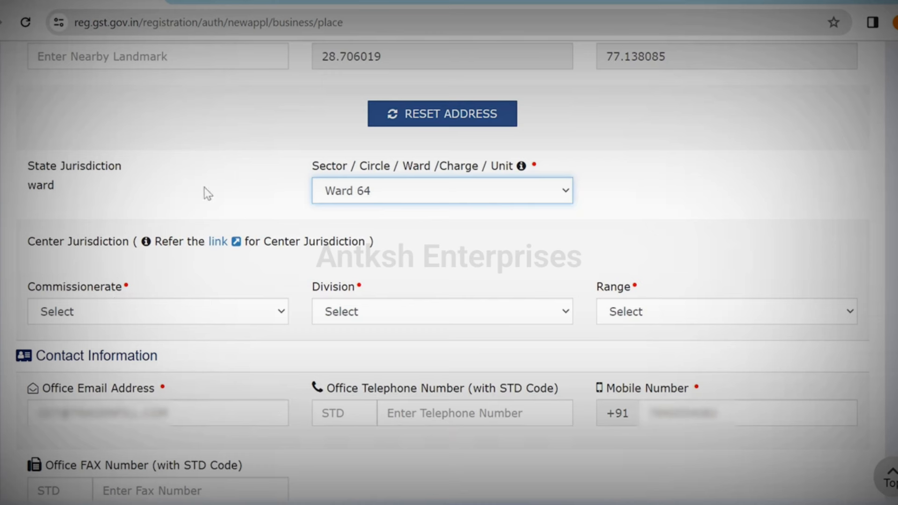
{"action": "left_click", "coordinate": [249, 314]}
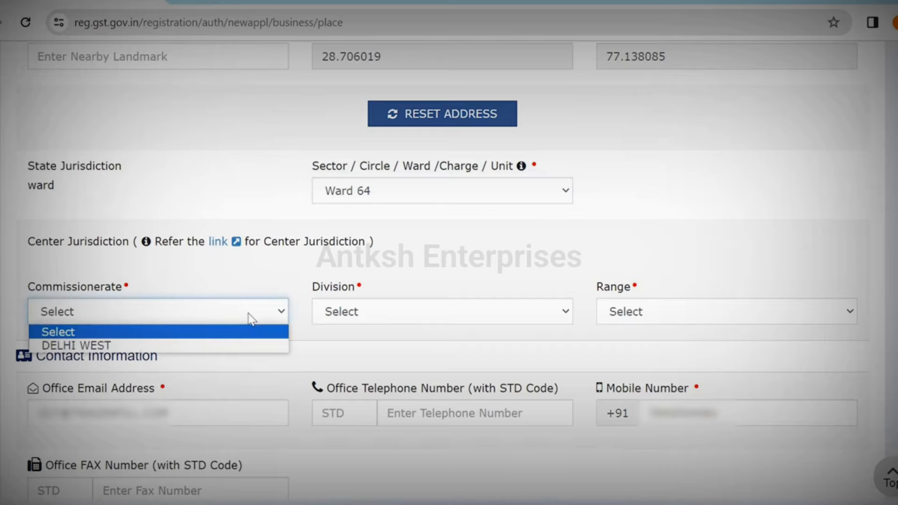
{"action": "left_click", "coordinate": [249, 350]}
{"action": "left_click", "coordinate": [419, 313]}
{"action": "left_click", "coordinate": [419, 346]}
{"action": "left_click", "coordinate": [678, 321]}
{"action": "left_click", "coordinate": [680, 345]}
{"action": "scroll", "coordinate": [781, 325], "scroll_direction": "down", "scroll_amount": 5}
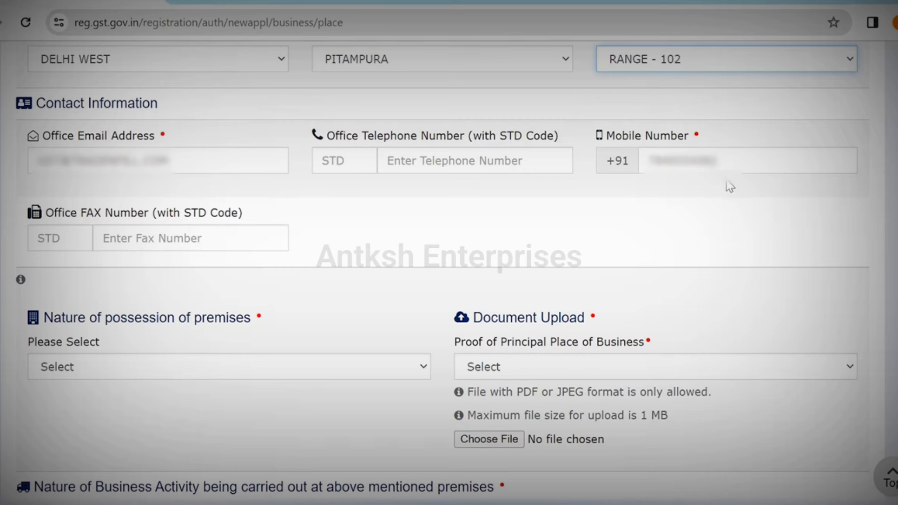
{"action": "scroll", "coordinate": [723, 175], "scroll_direction": "down", "scroll_amount": 1}
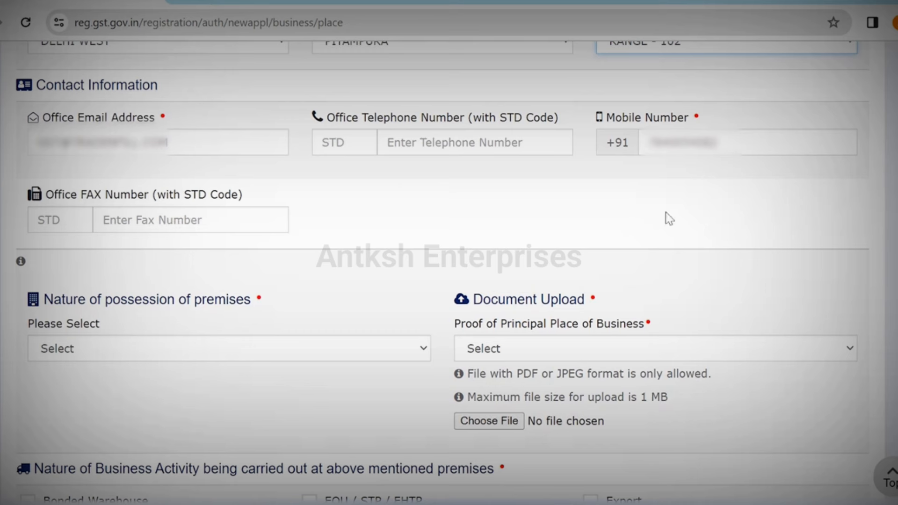
{"action": "scroll", "coordinate": [377, 203], "scroll_direction": "down", "scroll_amount": 3}
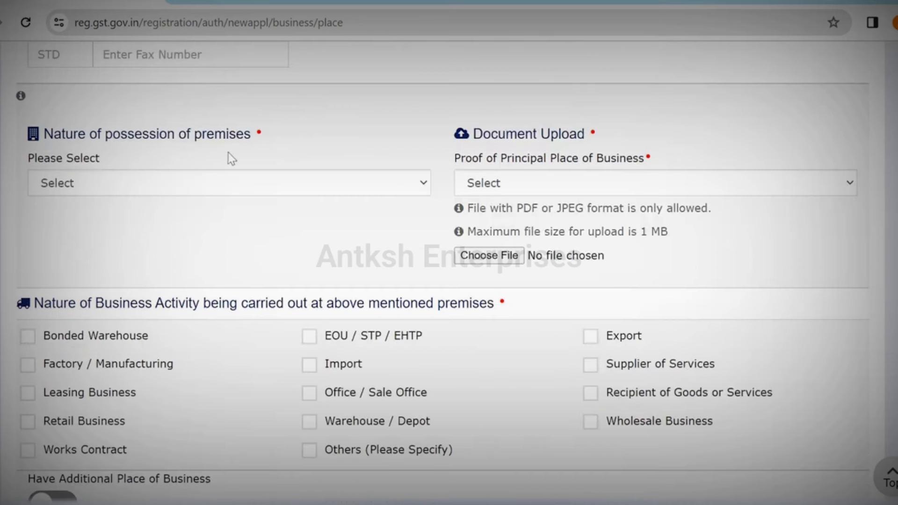
{"action": "left_click", "coordinate": [315, 185]}
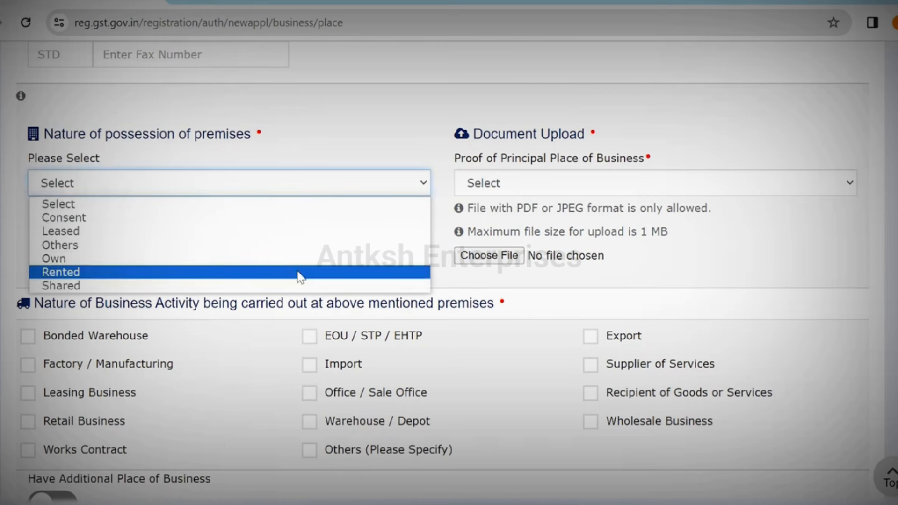
Step: Mark the premises as Rented and upload a Rent / Lease agreement as proof
{"action": "left_click", "coordinate": [300, 276]}
{"action": "left_click", "coordinate": [524, 189]}
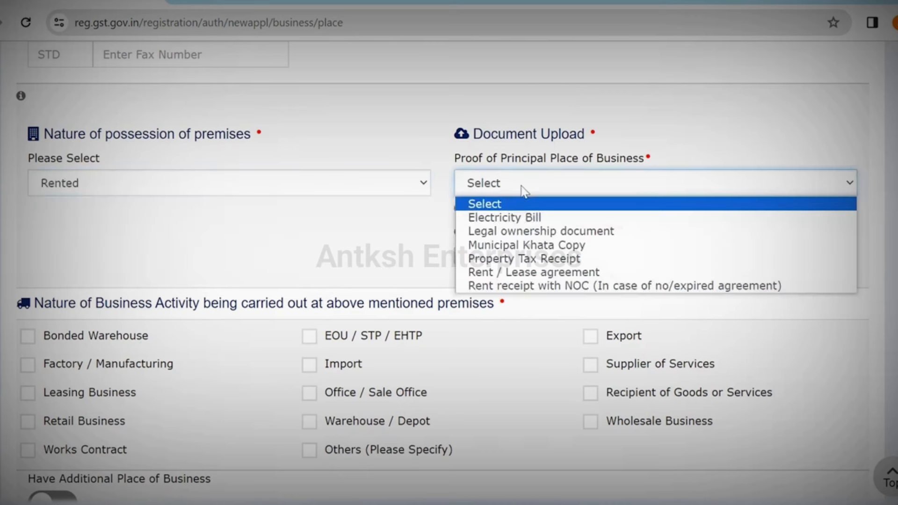
{"action": "left_click", "coordinate": [579, 275]}
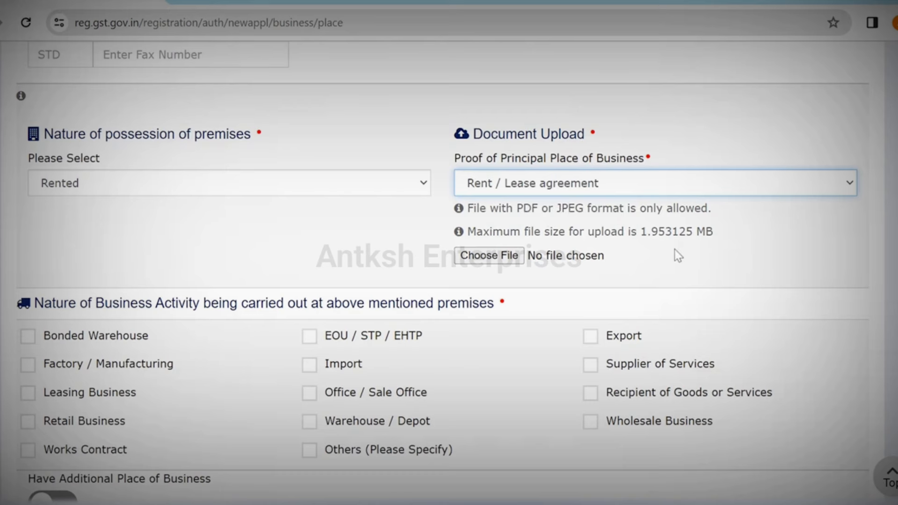
{"action": "left_click", "coordinate": [496, 256]}
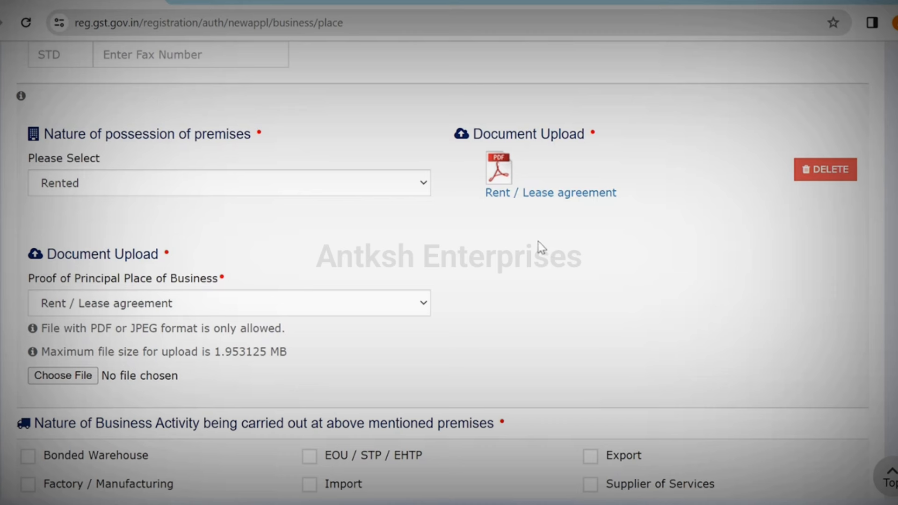
Step: Add an Electricity Bill as a second proof document and upload it
{"action": "left_click", "coordinate": [363, 308]}
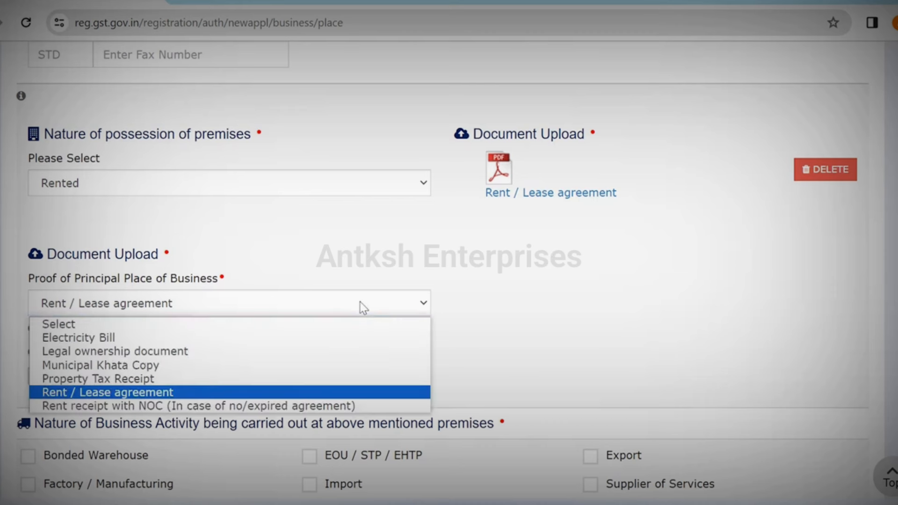
{"action": "left_click", "coordinate": [352, 338]}
{"action": "left_click", "coordinate": [88, 375]}
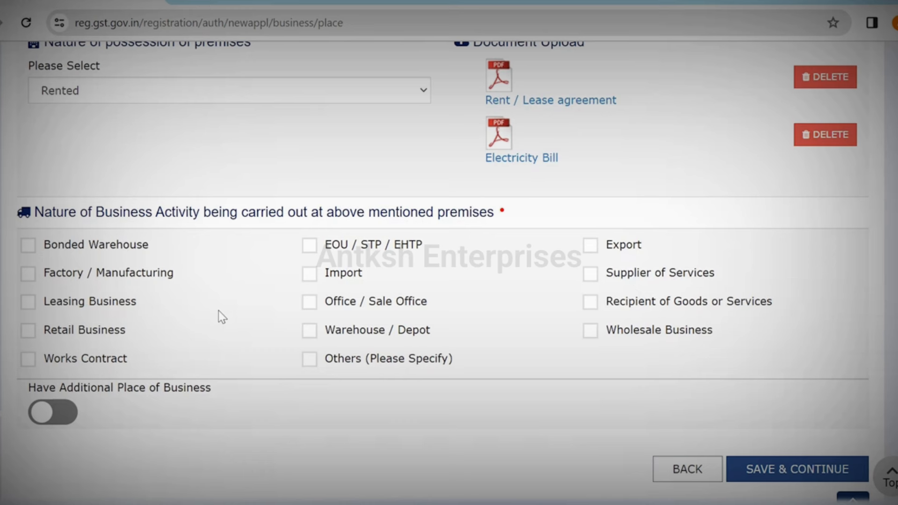
Step: Tick Supplier of Services and Recipient of Goods or Services, leave additional place off, and save
{"action": "left_click", "coordinate": [591, 274]}
{"action": "left_click", "coordinate": [591, 303]}
{"action": "scroll", "coordinate": [464, 372], "scroll_direction": "down", "scroll_amount": 3}
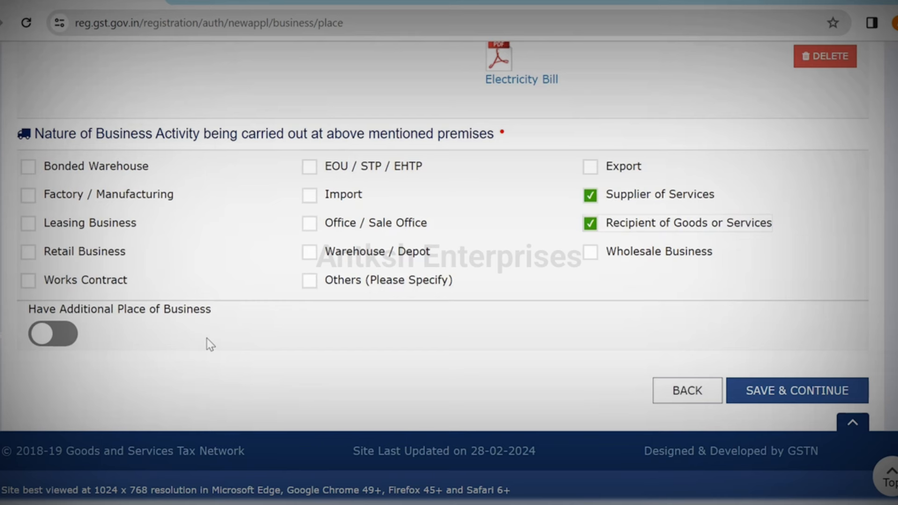
{"action": "left_click", "coordinate": [62, 340]}
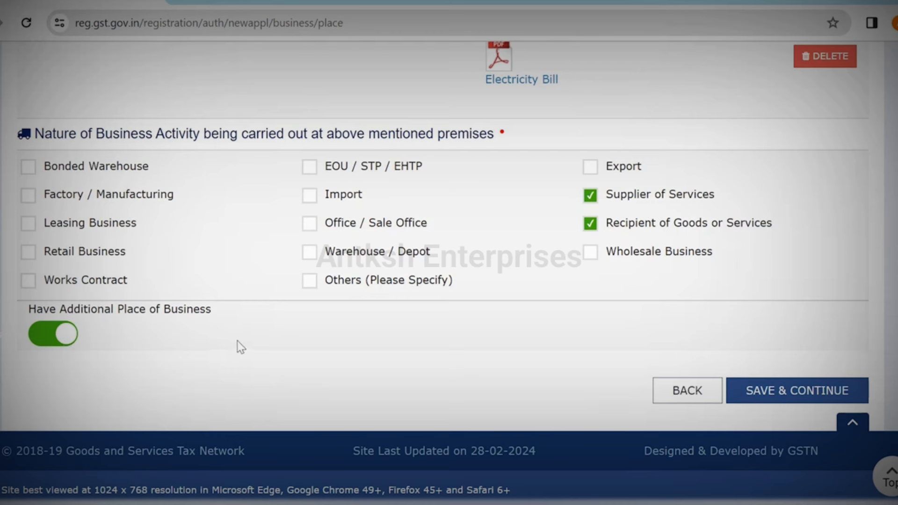
{"action": "left_click", "coordinate": [47, 339]}
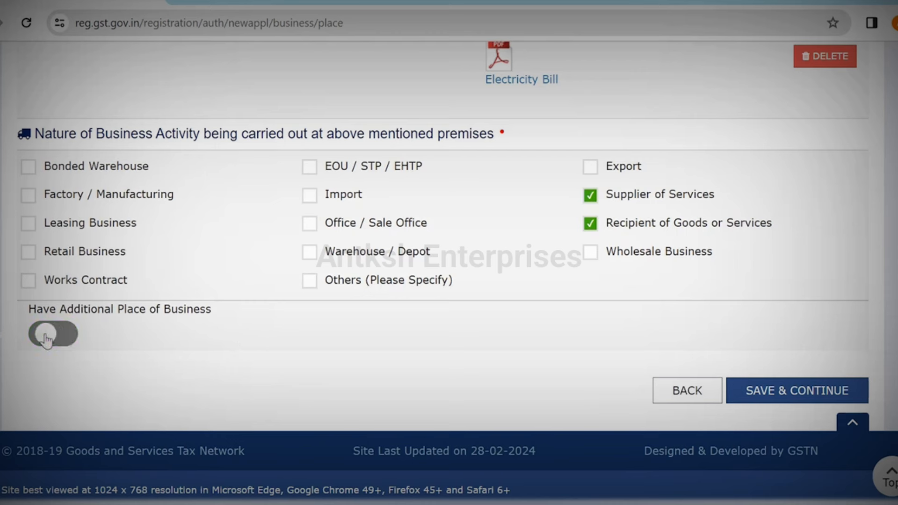
{"action": "left_click", "coordinate": [774, 391]}
Step: Continue past Additional Places of Business without adding any, reaching Goods and Services
{"action": "scroll", "coordinate": [449, 281], "scroll_direction": "down", "scroll_amount": 3}
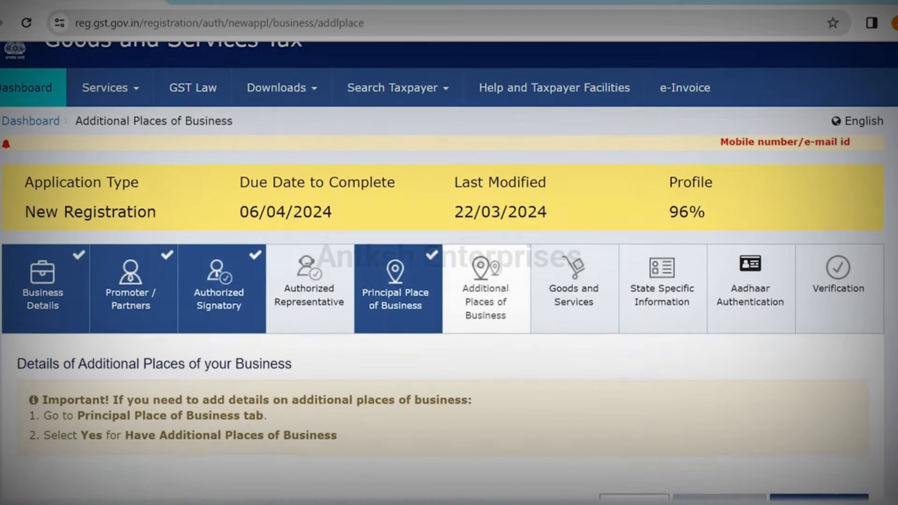
{"action": "scroll", "coordinate": [442, 359], "scroll_direction": "down", "scroll_amount": 3}
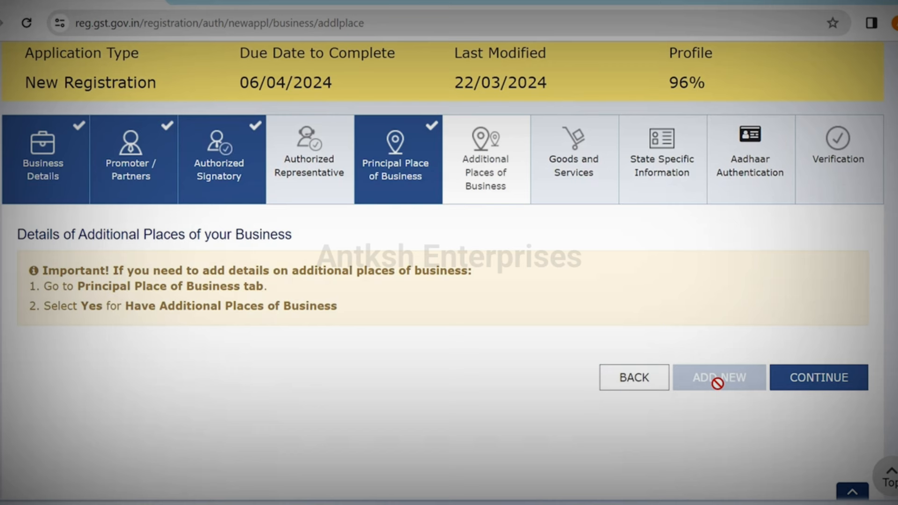
{"action": "left_click", "coordinate": [812, 384]}
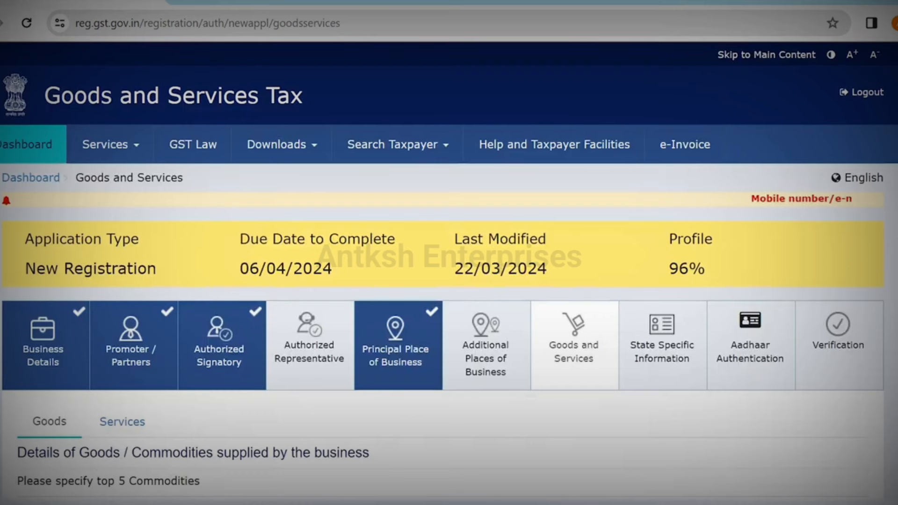
{"action": "scroll", "coordinate": [449, 271], "scroll_direction": "down", "scroll_amount": 3}
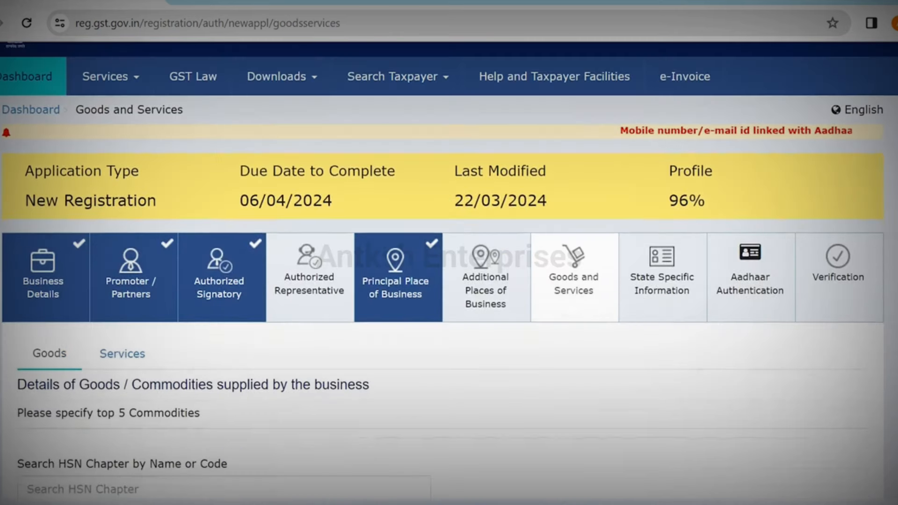
{"action": "scroll", "coordinate": [485, 377], "scroll_direction": "down", "scroll_amount": 1}
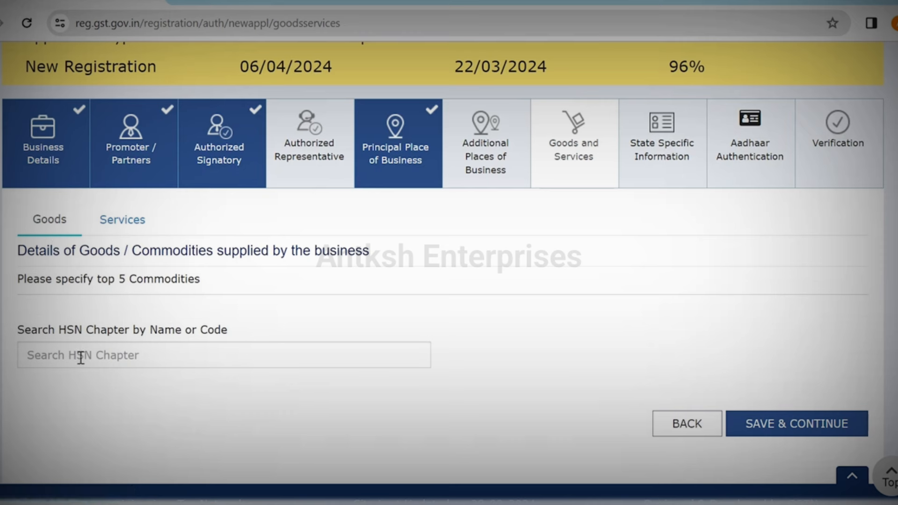
Step: Add service 998313 (IT consulting and support) by searching 'INFORMA' under Services, and save
{"action": "left_click", "coordinate": [126, 230]}
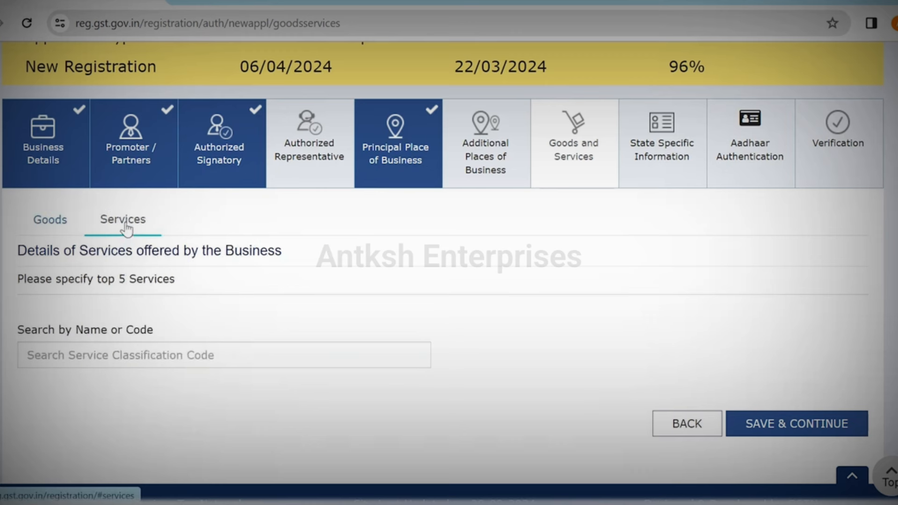
{"action": "left_click", "coordinate": [191, 357]}
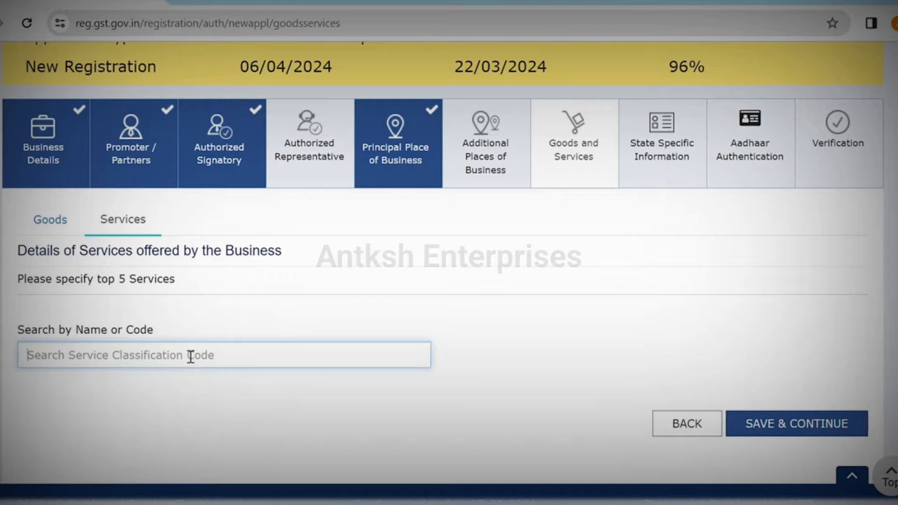
{"action": "type", "text": "D"}
{"action": "key", "text": "BackSpace"}
{"action": "type", "text": "INFORMA"}
{"action": "left_click", "coordinate": [187, 409]}
{"action": "scroll", "coordinate": [562, 375], "scroll_direction": "down", "scroll_amount": 3}
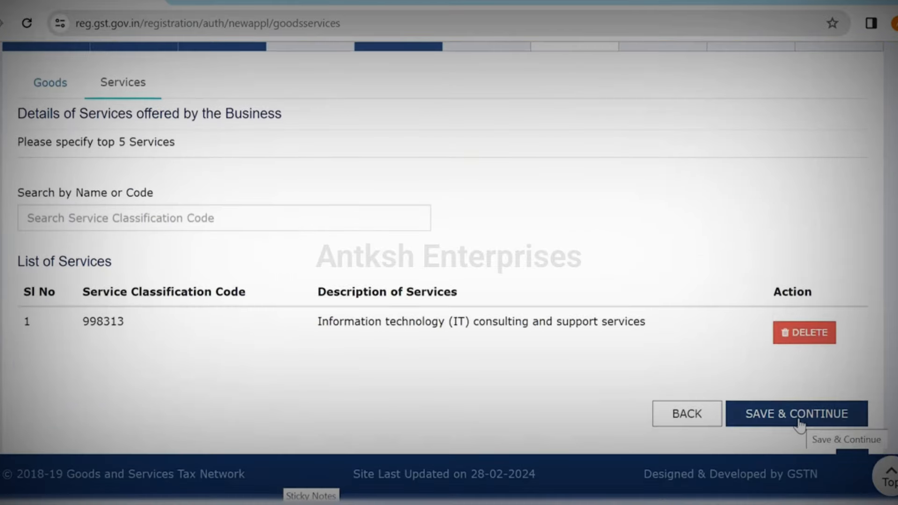
{"action": "left_click", "coordinate": [800, 423]}
{"action": "scroll", "coordinate": [71, 310], "scroll_direction": "down", "scroll_amount": 1}
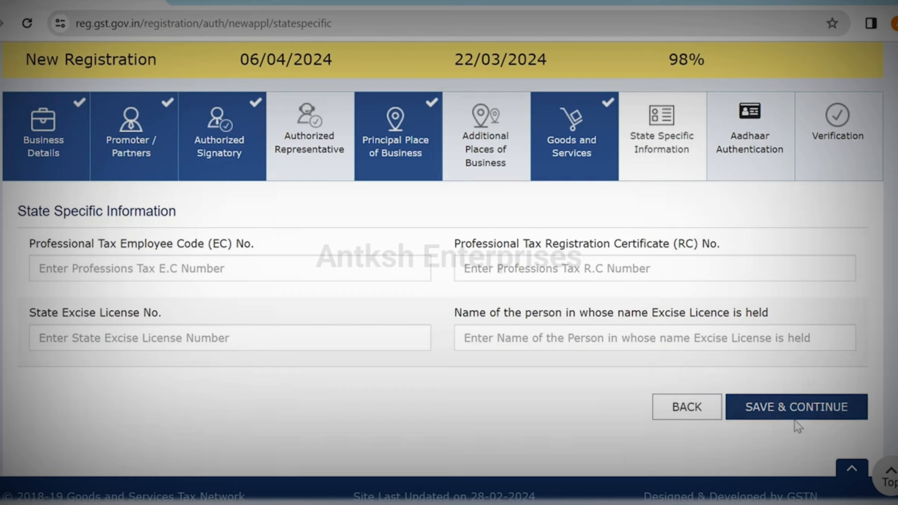
Step: Save State Specific Information, then save Aadhaar Authentication with Yes opted
{"action": "left_click", "coordinate": [805, 408]}
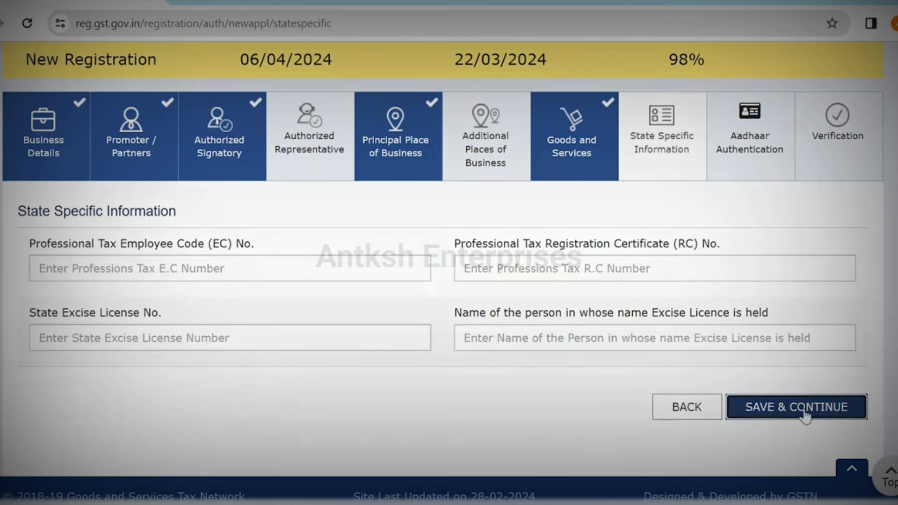
{"action": "scroll", "coordinate": [443, 271], "scroll_direction": "down", "scroll_amount": 1}
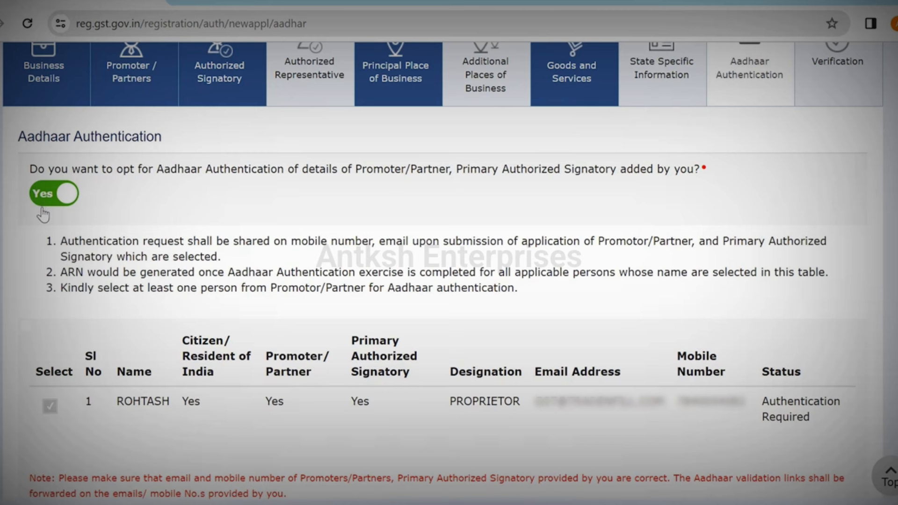
{"action": "scroll", "coordinate": [43, 215], "scroll_direction": "down", "scroll_amount": 2}
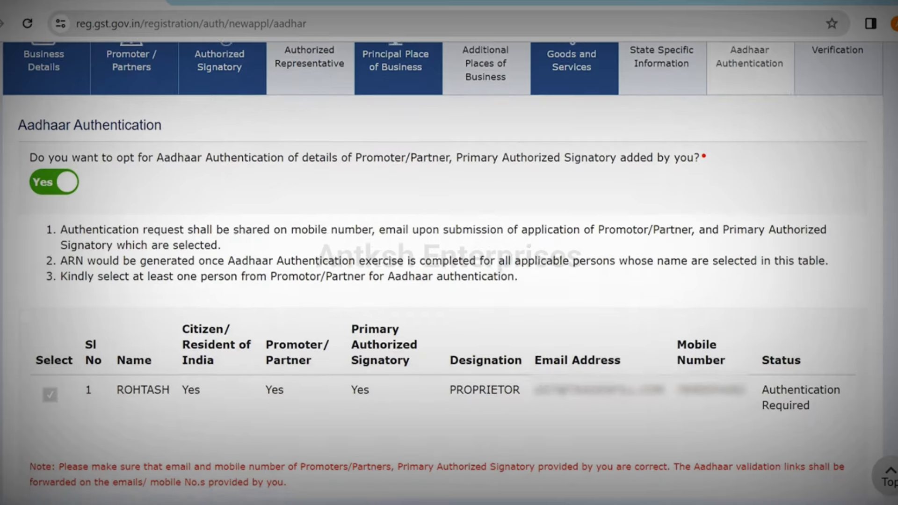
{"action": "left_click", "coordinate": [799, 449]}
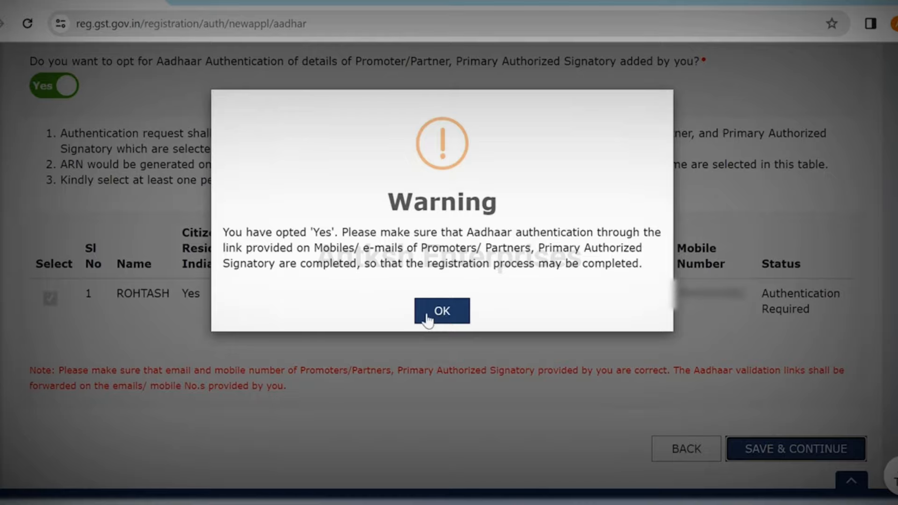
Step: Dismiss the warning, affirm the declaration, choose the proprietor as signatory, and set Place to DELHI
{"action": "left_click", "coordinate": [438, 316]}
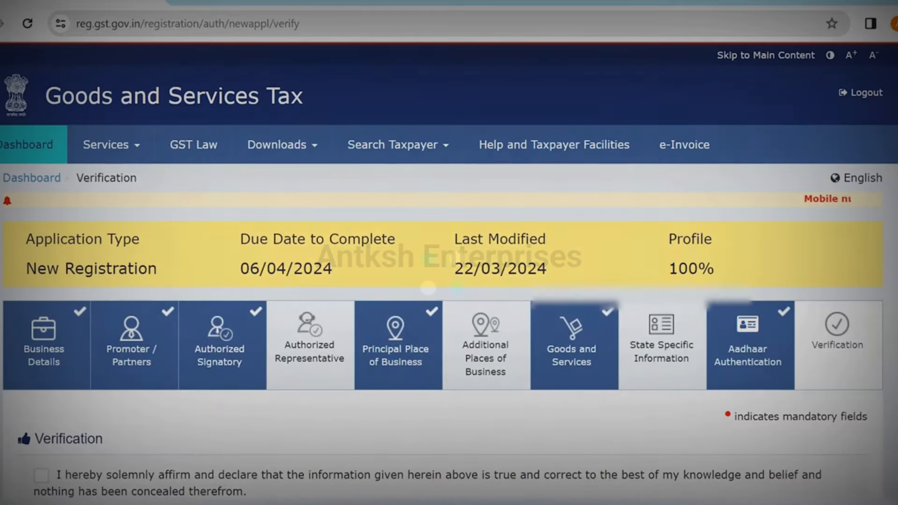
{"action": "scroll", "coordinate": [427, 287], "scroll_direction": "down", "scroll_amount": 5}
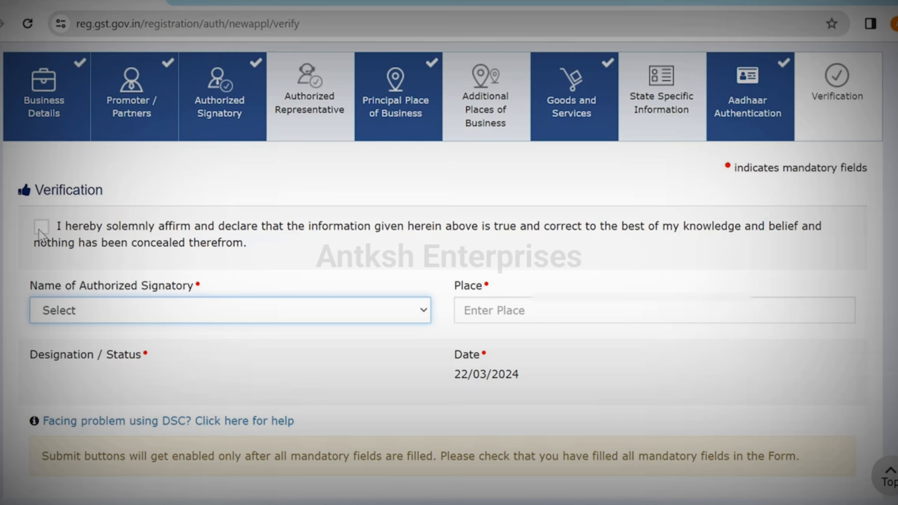
{"action": "left_click", "coordinate": [41, 227]}
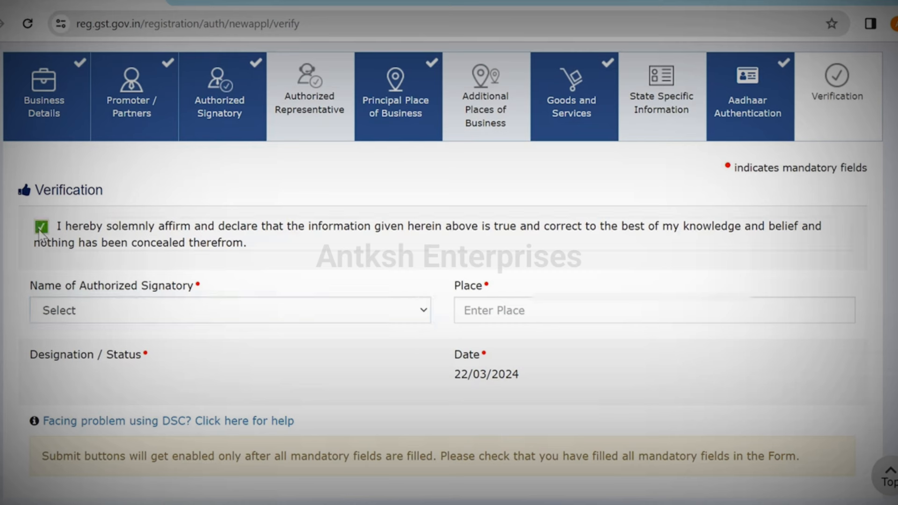
{"action": "left_click", "coordinate": [232, 317]}
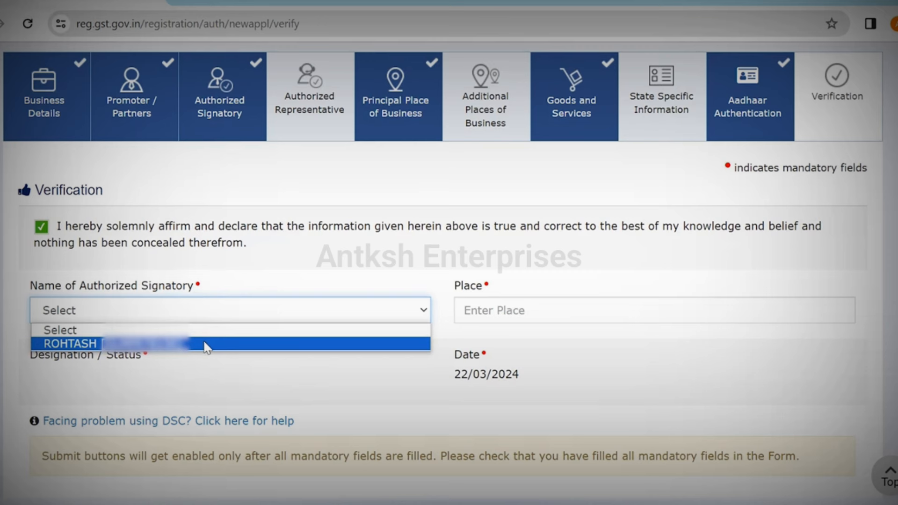
{"action": "left_click", "coordinate": [206, 344]}
{"action": "left_click", "coordinate": [471, 317]}
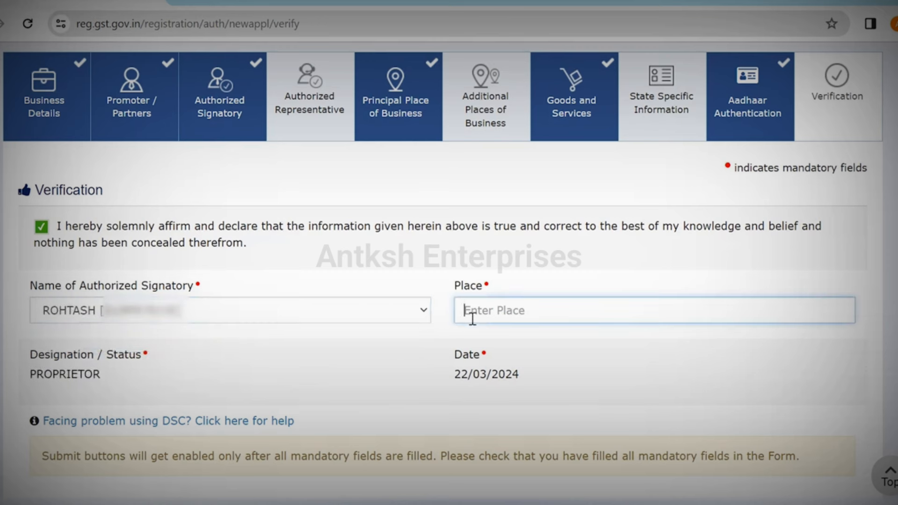
{"action": "type", "text": "DELHI"}
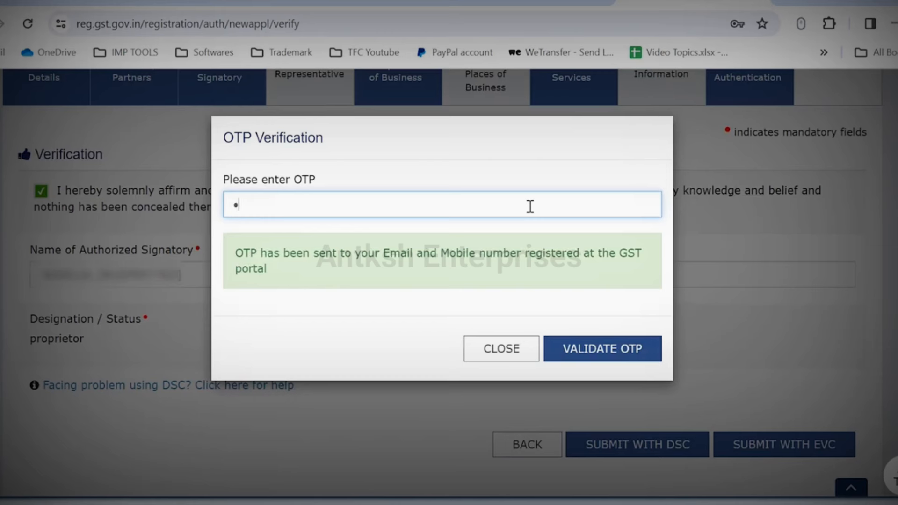
Step: Enter the EVC OTP and validate it to submit the application
{"action": "left_click", "coordinate": [589, 354]}
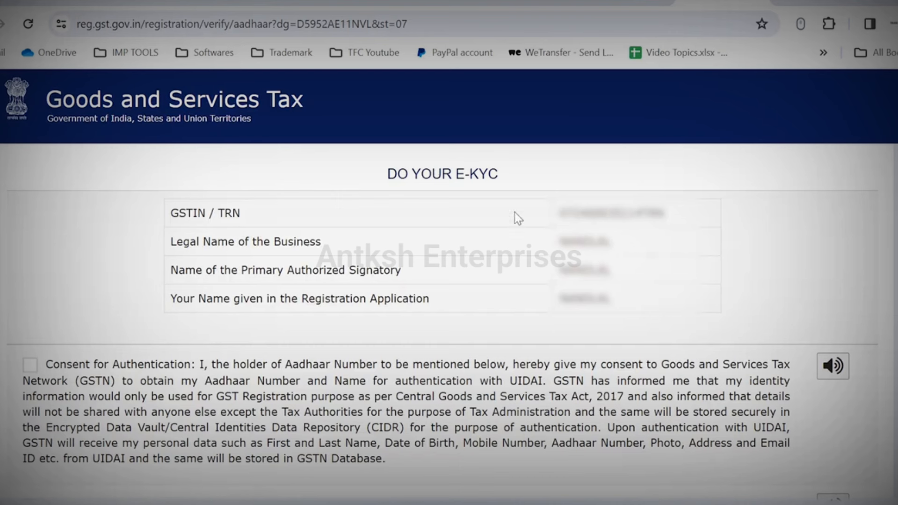
Step: Give e-KYC consent, choose Aadhaar Number, enter the Aadhaar number and validate it
{"action": "left_click", "coordinate": [30, 368]}
{"action": "scroll", "coordinate": [542, 333], "scroll_direction": "down", "scroll_amount": 4}
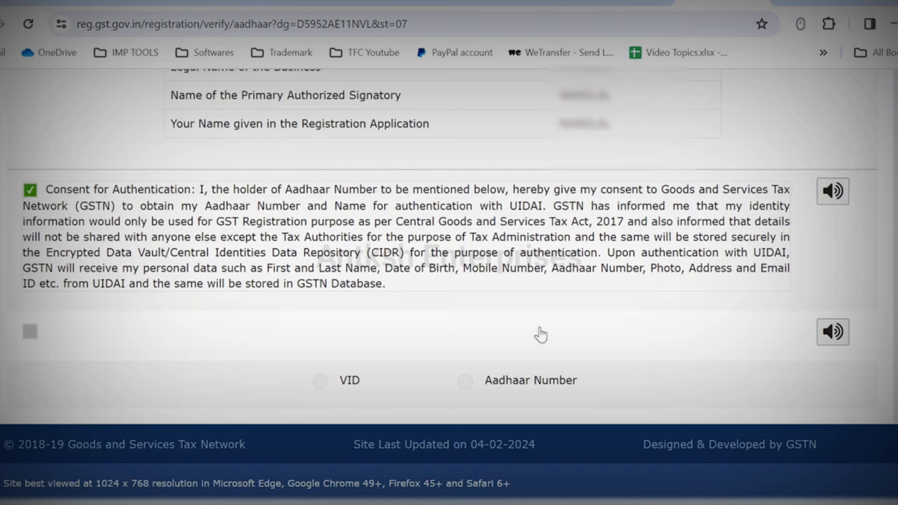
{"action": "left_click", "coordinate": [465, 382]}
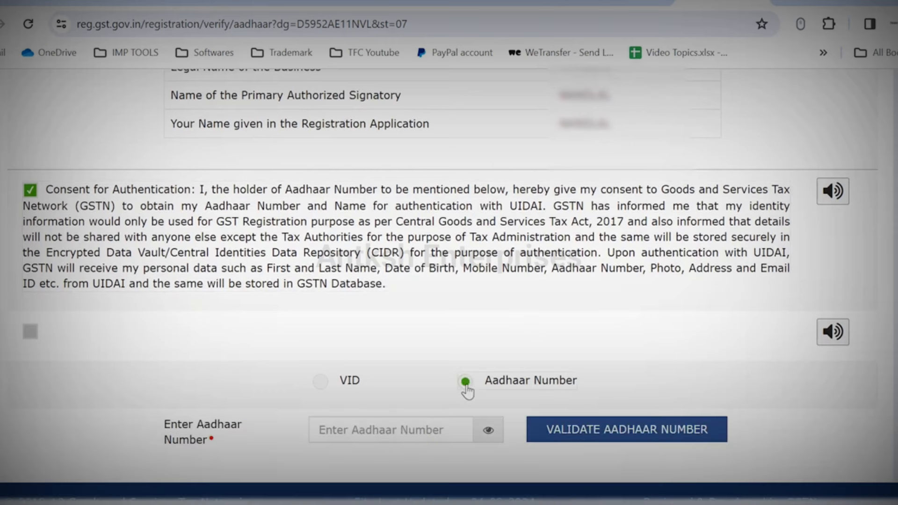
{"action": "left_click", "coordinate": [369, 426]}
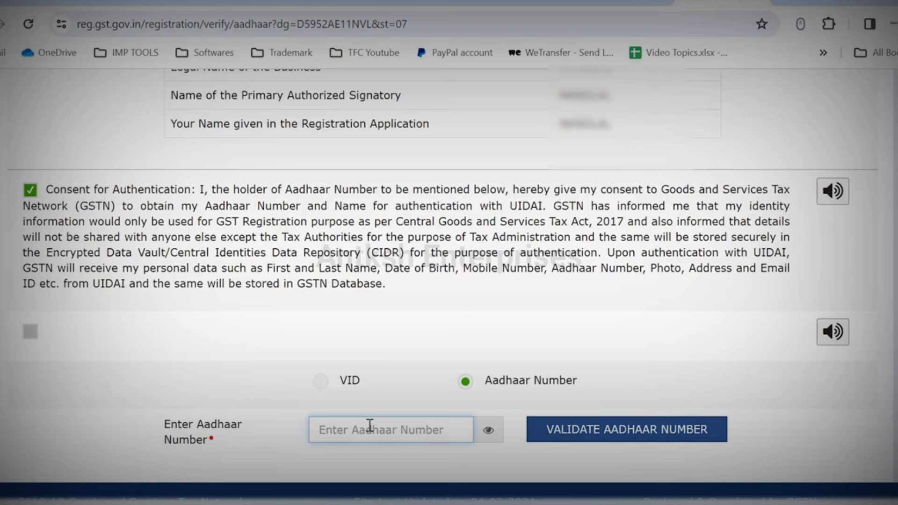
{"action": "type", "text": "••••"}
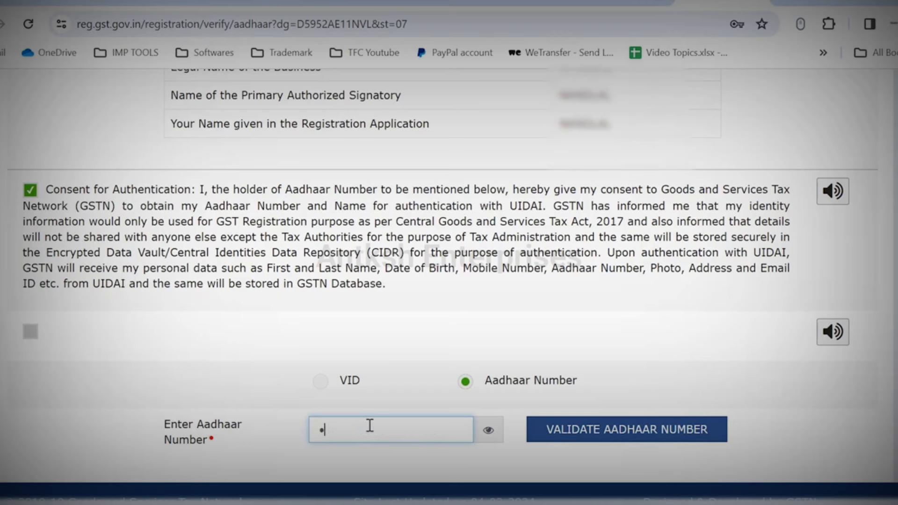
{"action": "type", "text": "••••••••"}
{"action": "left_click", "coordinate": [658, 431]}
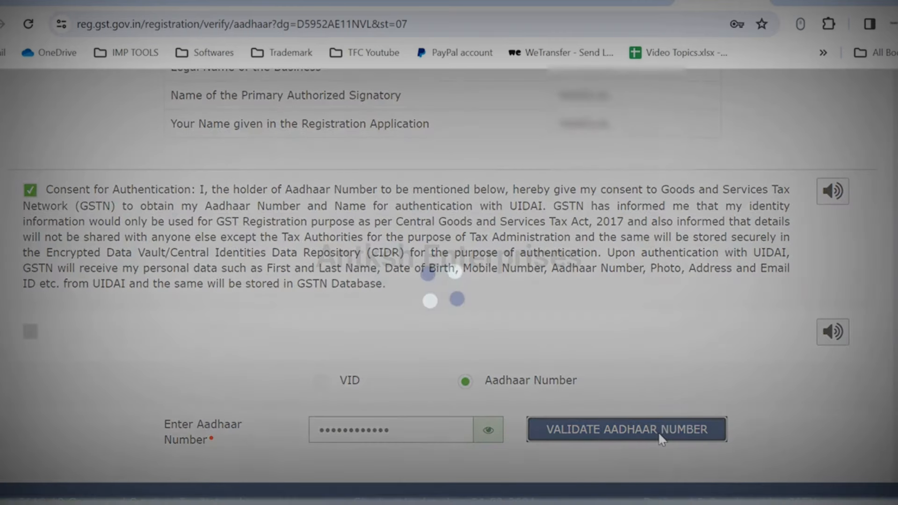
{"action": "scroll", "coordinate": [669, 407], "scroll_direction": "down", "scroll_amount": 5}
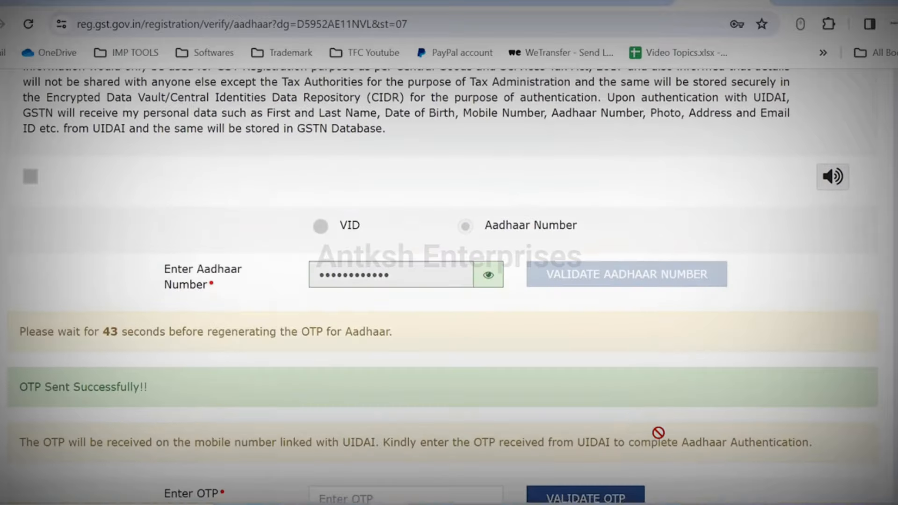